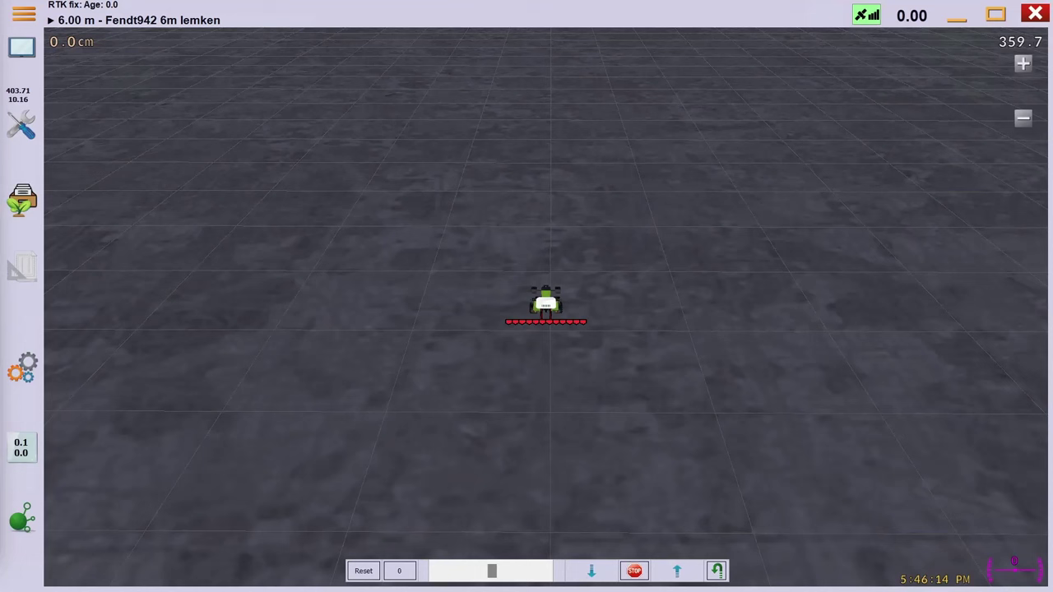
Load and confirm the Fendt942 6m lemken vehicle profile in Configuration.
left_click(29, 380)
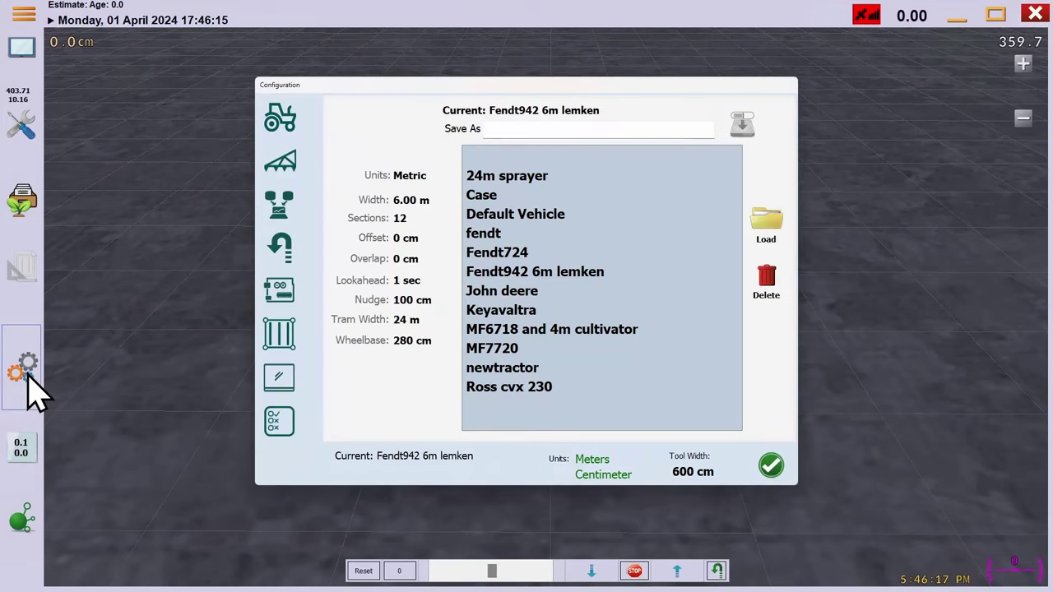
left_click(574, 276)
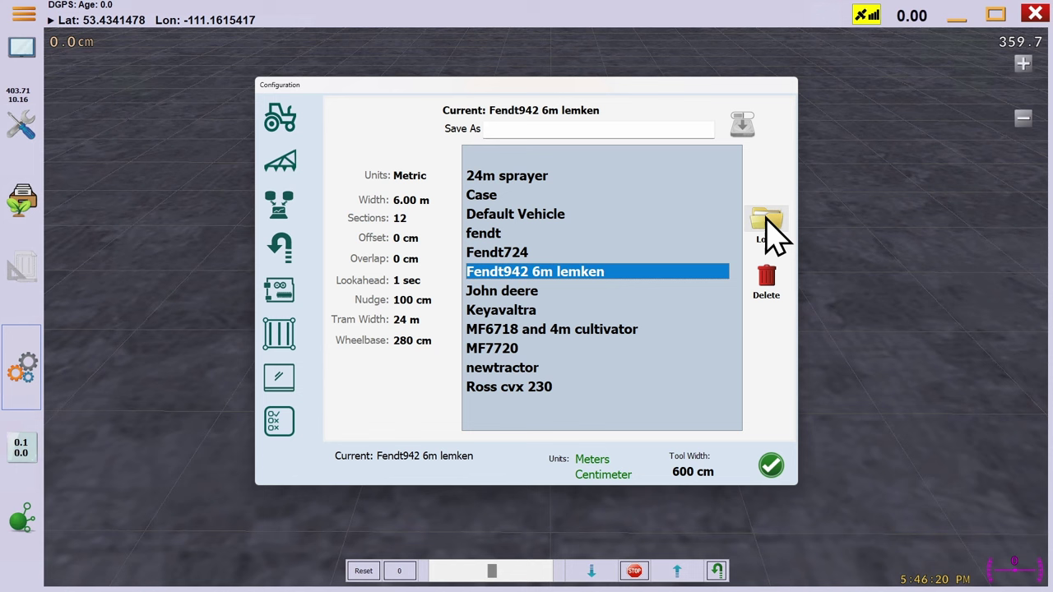
left_click(766, 218)
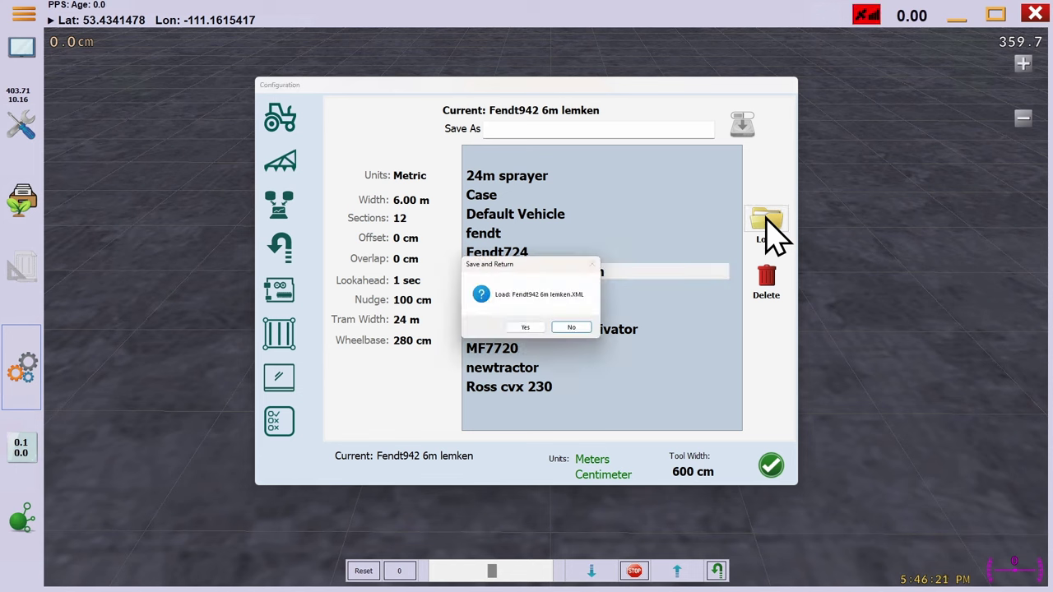
left_click(524, 327)
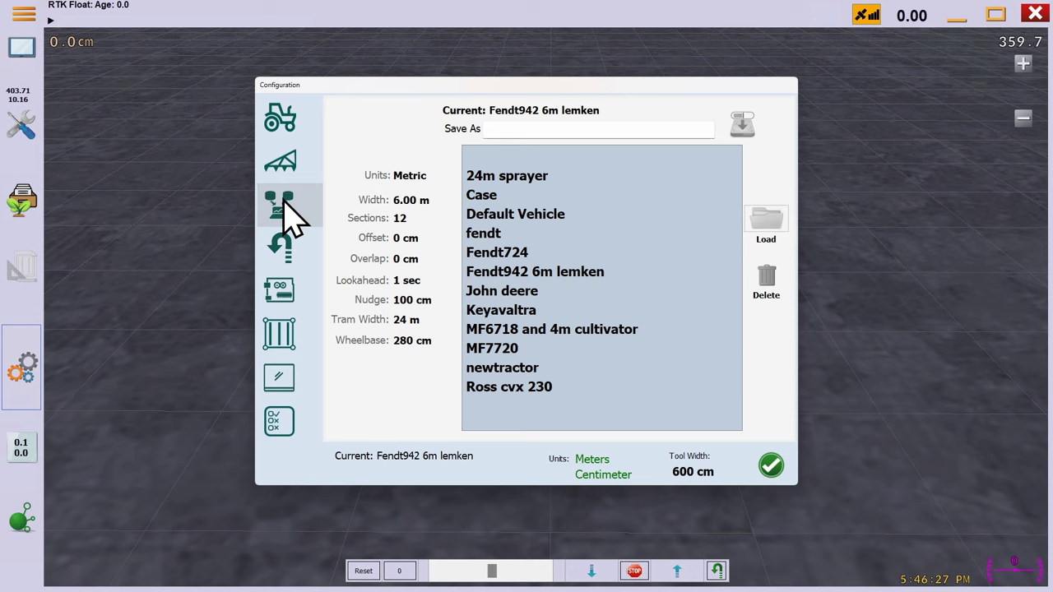
Check the 12-section implement widths and 2400 cm tram width, then apply the configuration.
left_click(279, 165)
left_click(307, 358)
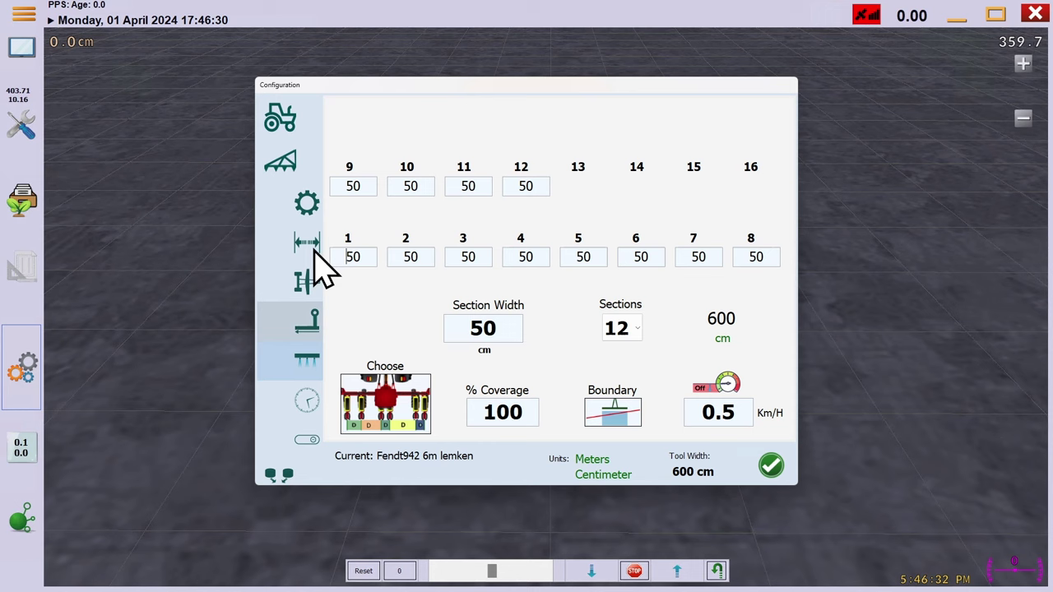
left_click(276, 169)
left_click(290, 346)
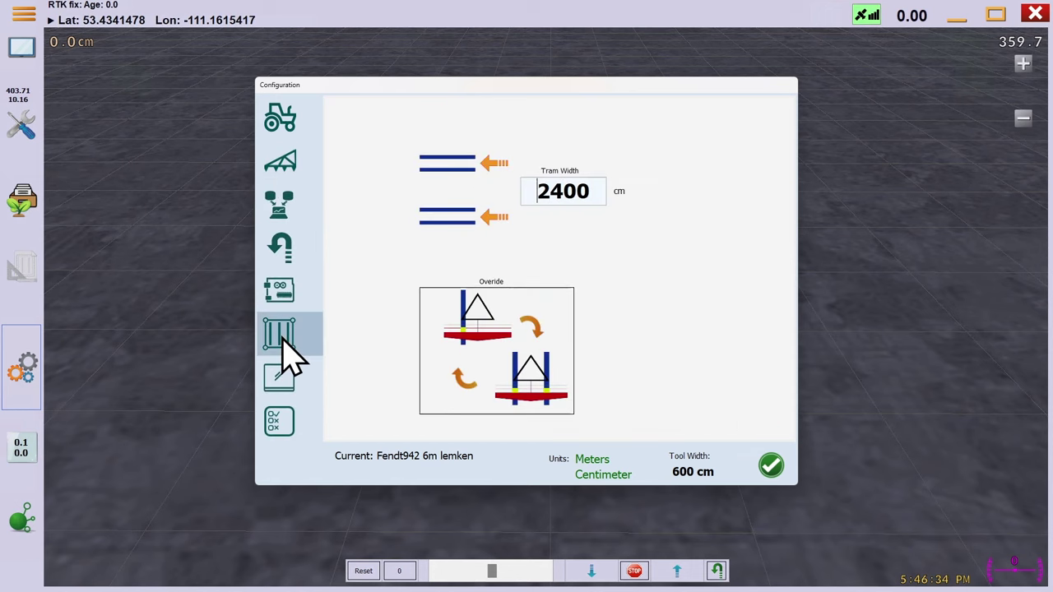
left_click(771, 468)
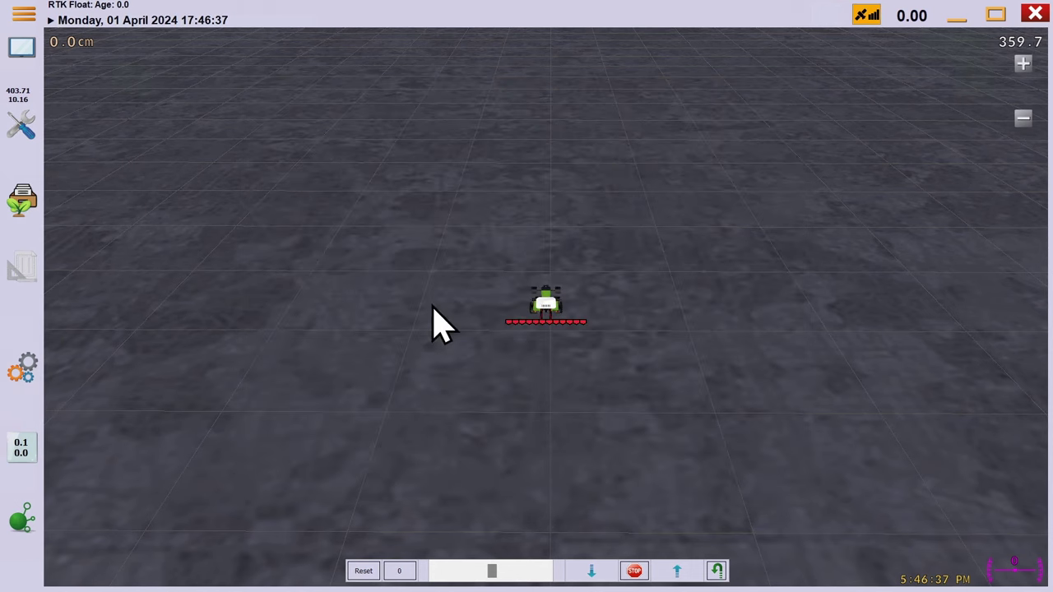
Resume the previous field and start the tram line setup from the field tools.
left_click(20, 204)
left_click(353, 329)
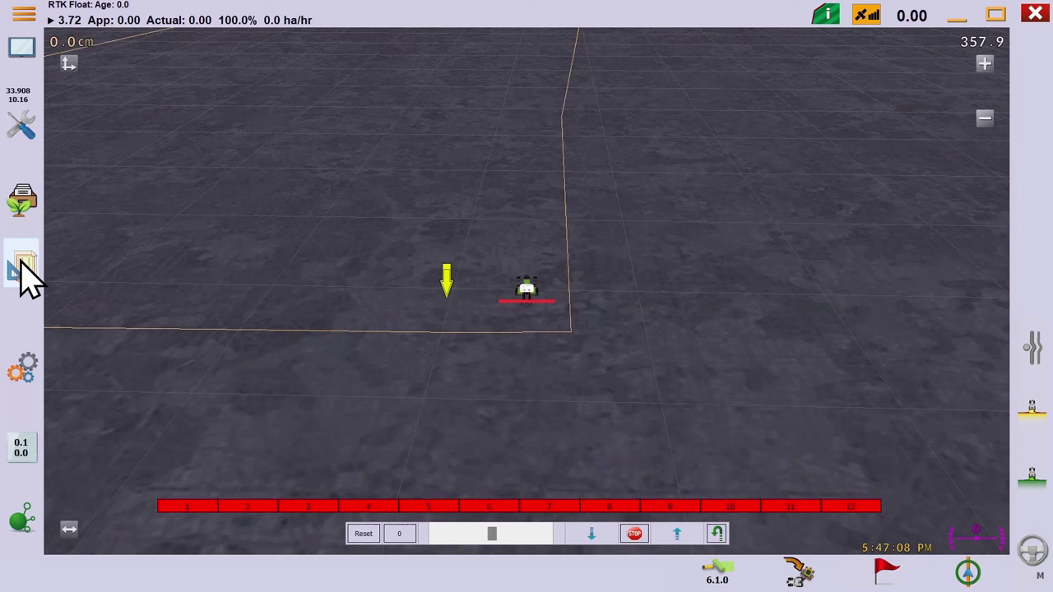
left_click(23, 269)
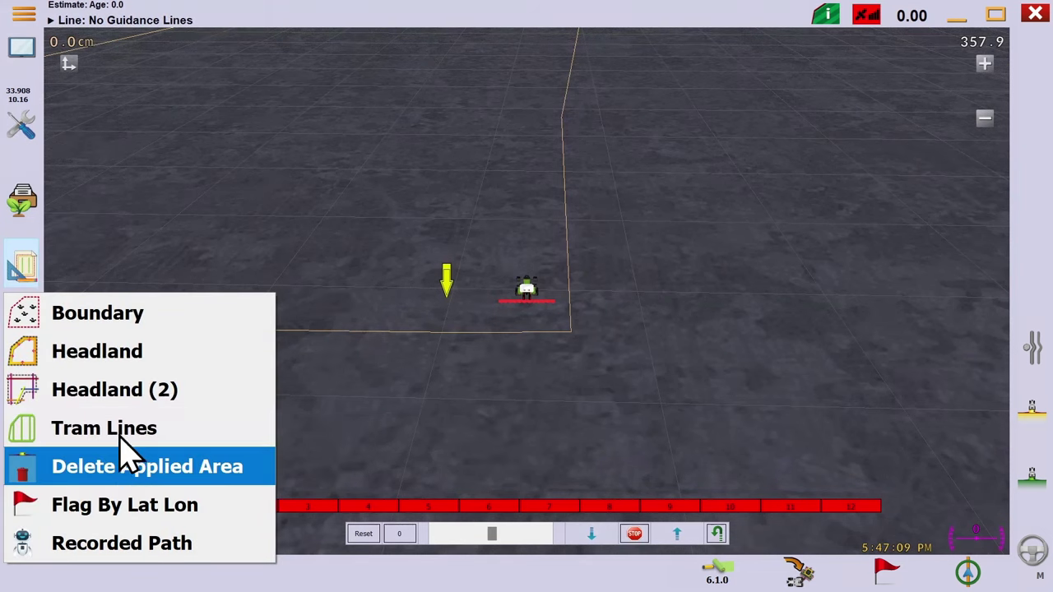
left_click(66, 429)
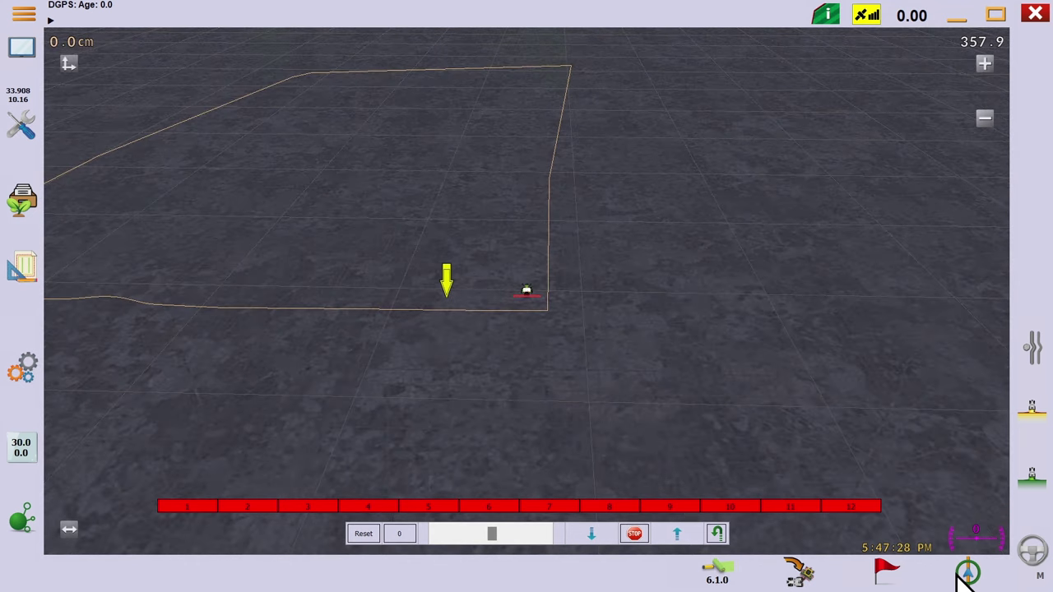
Draw the Cu 2° curve guidance line between two points on the right boundary.
left_click(958, 575)
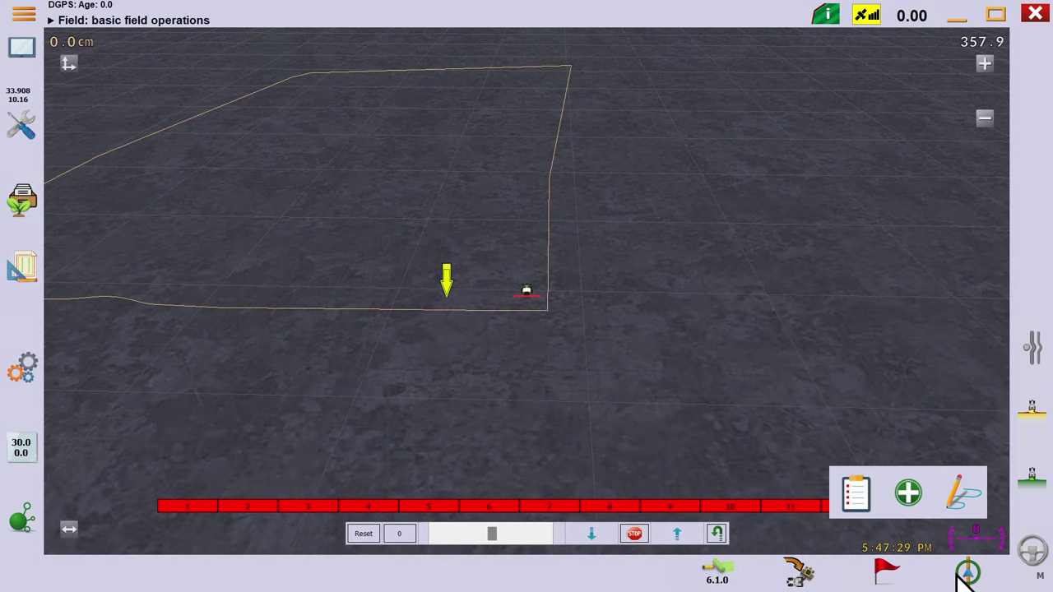
left_click(963, 500)
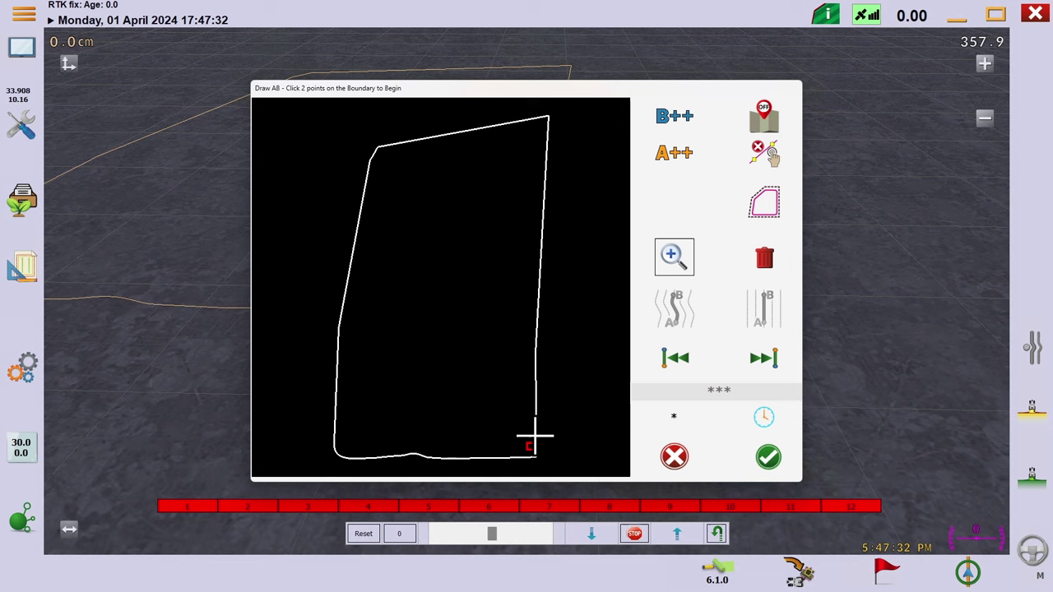
left_click(547, 149)
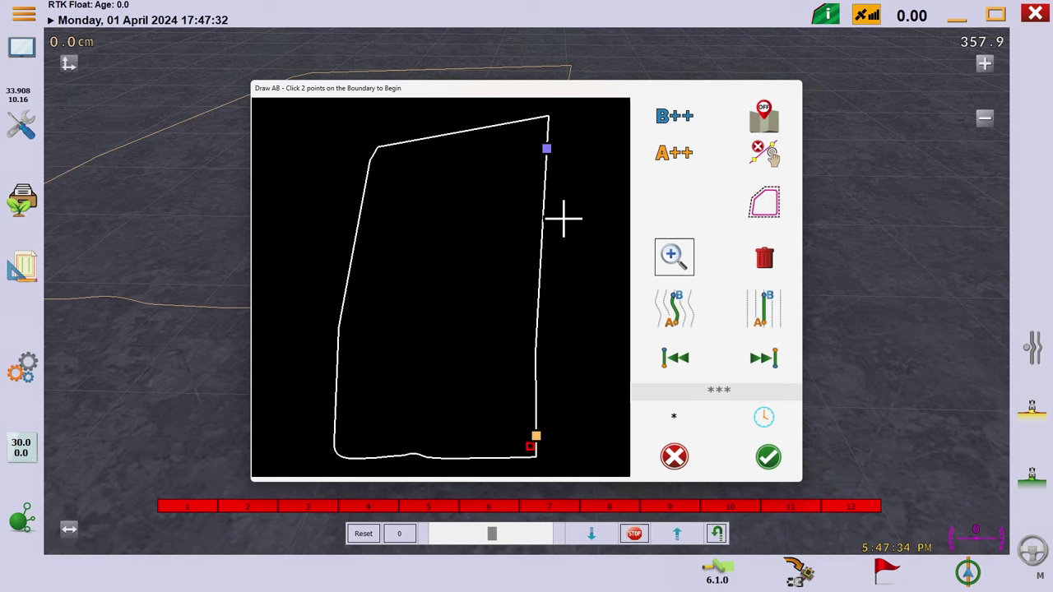
left_click(676, 309)
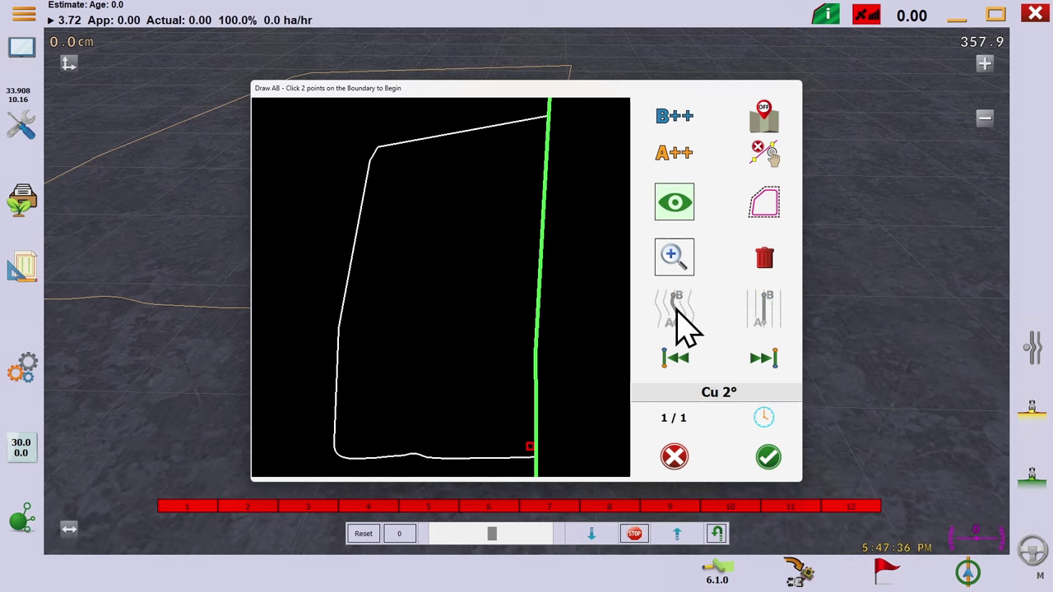
Accept the Cu 2° curve and make the tram lines follow the field boundary.
left_click(768, 459)
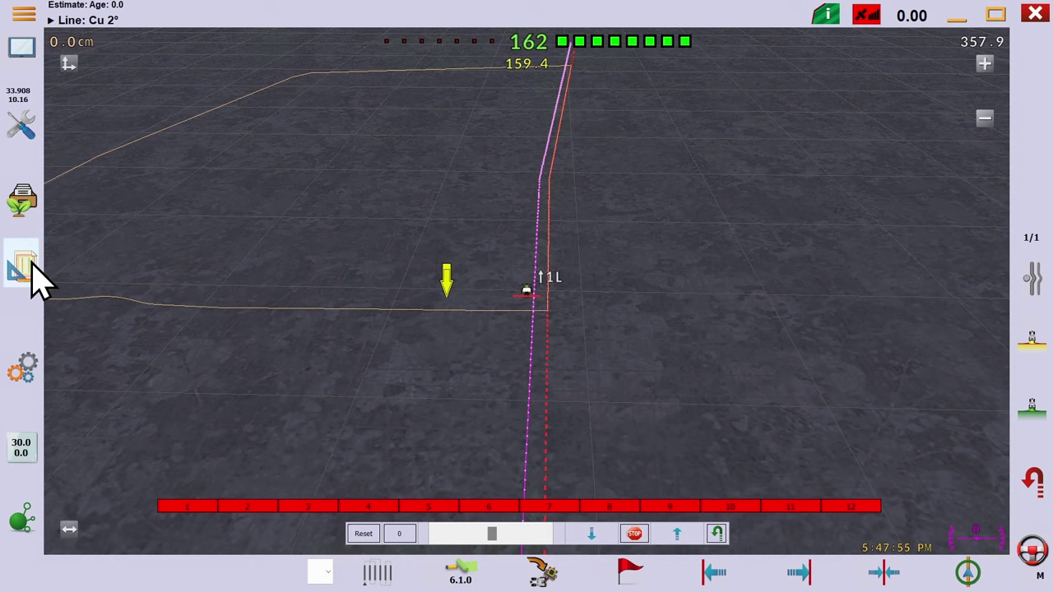
left_click(25, 265)
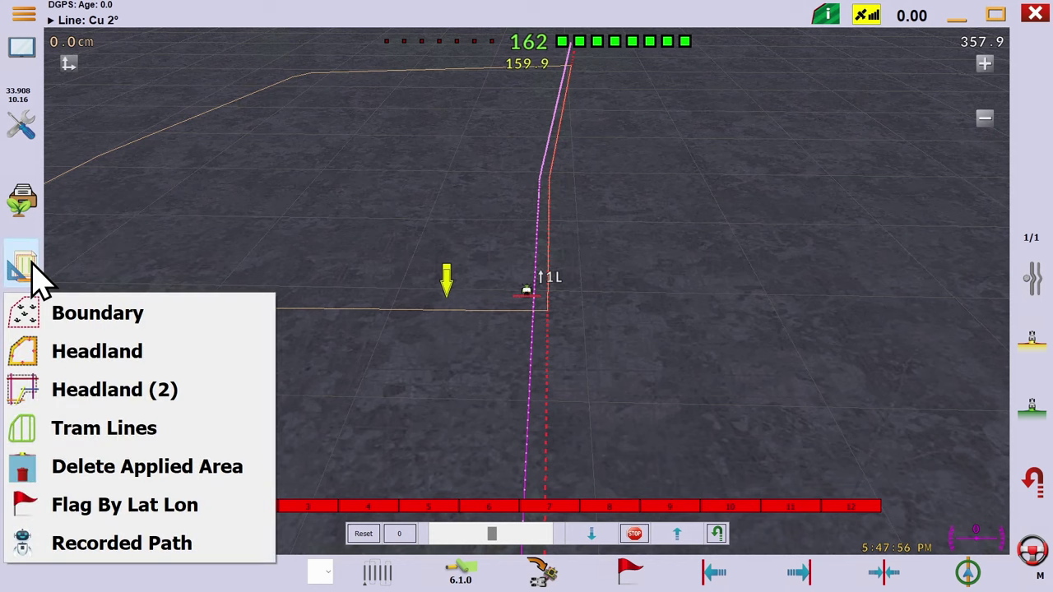
left_click(123, 444)
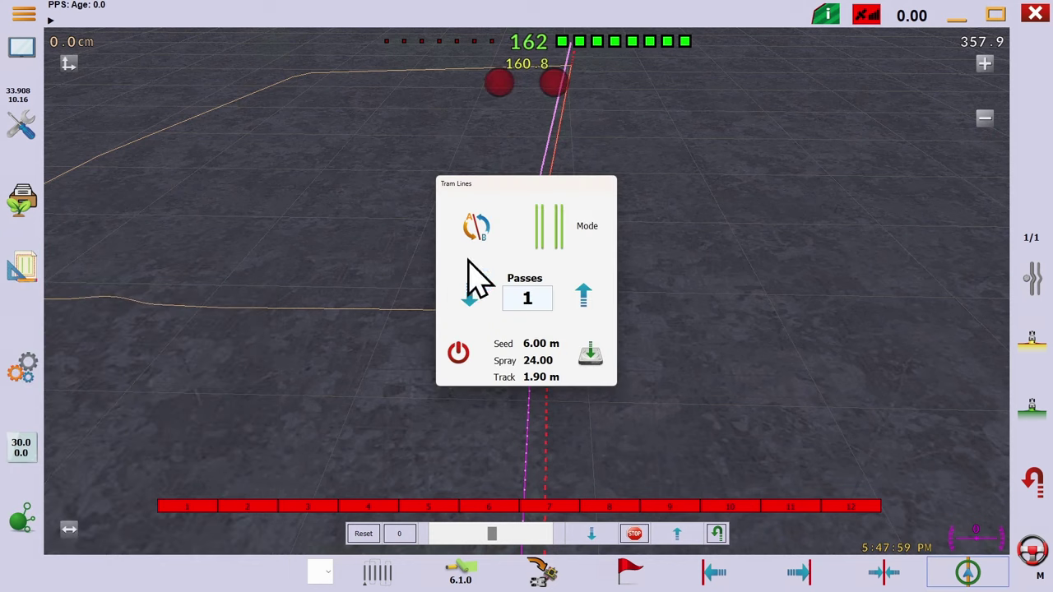
left_click(551, 251)
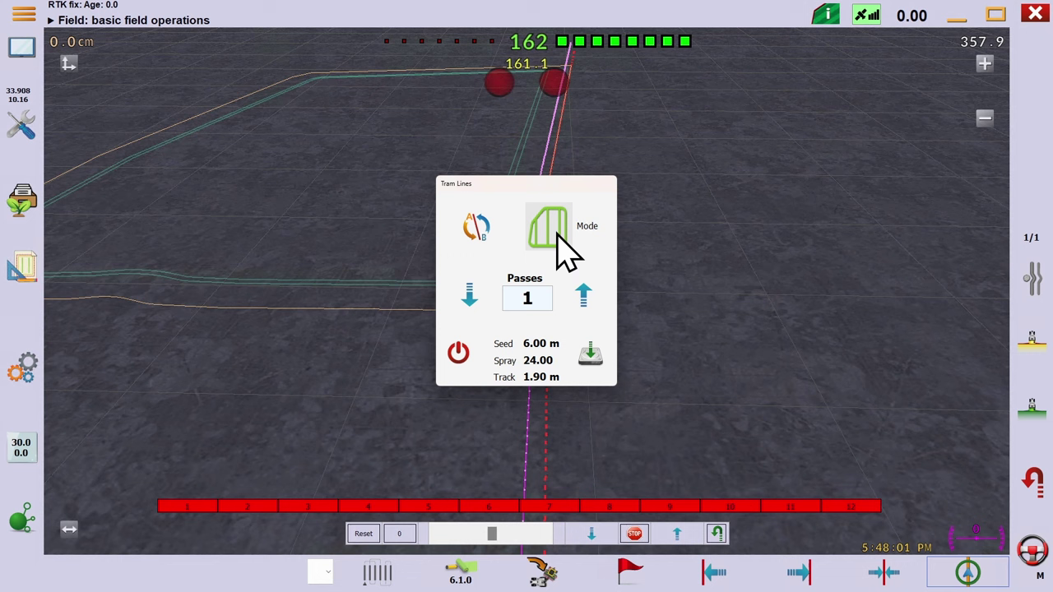
Raise the tram line passes to 5 and swap the pattern to the other side.
left_click(583, 294)
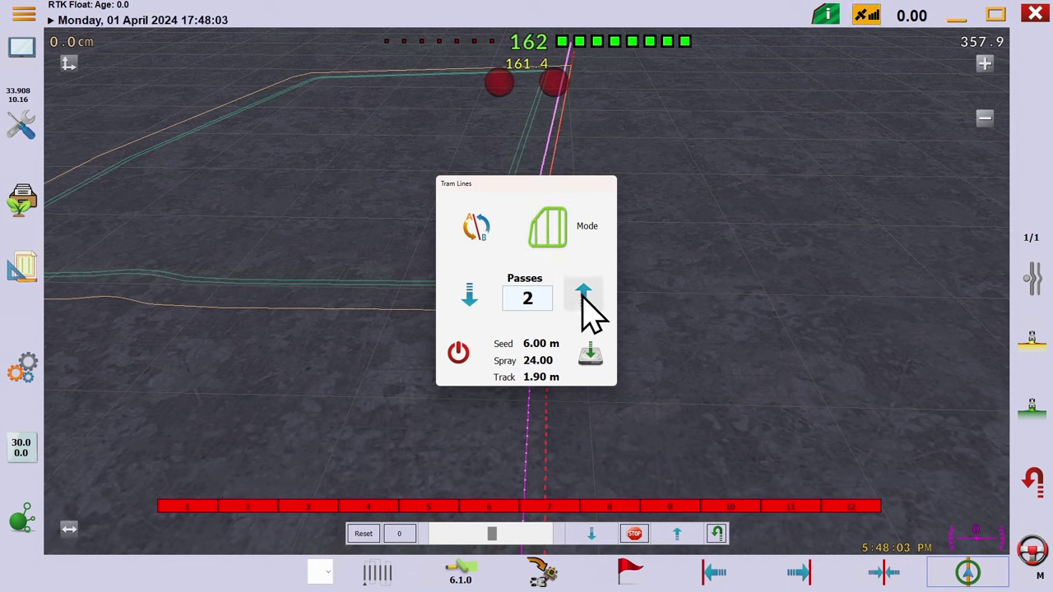
left_click(582, 294)
left_click(479, 237)
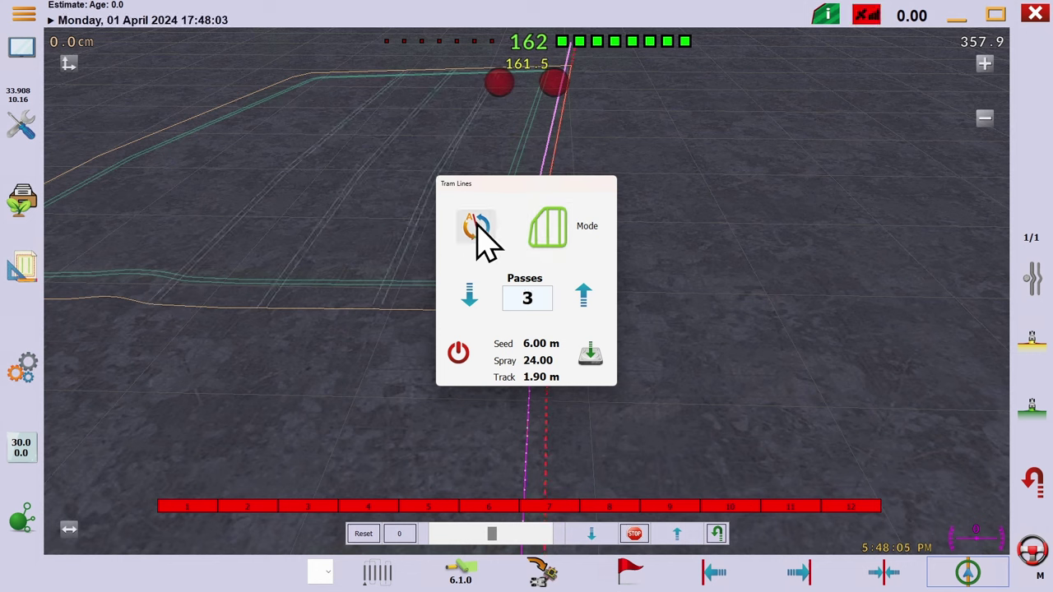
left_click(584, 296)
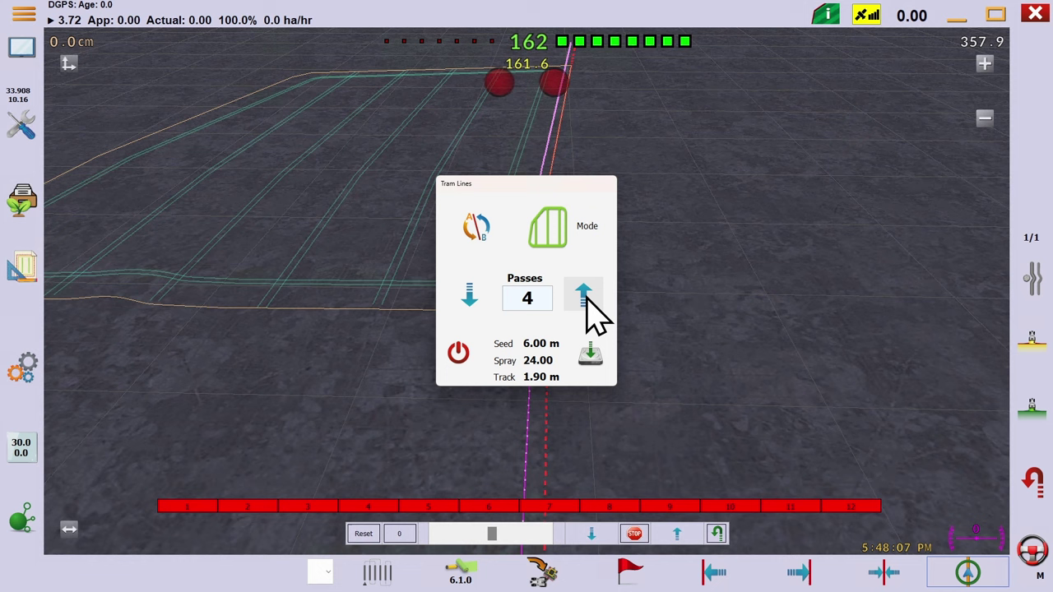
left_click(584, 296)
left_click(474, 227)
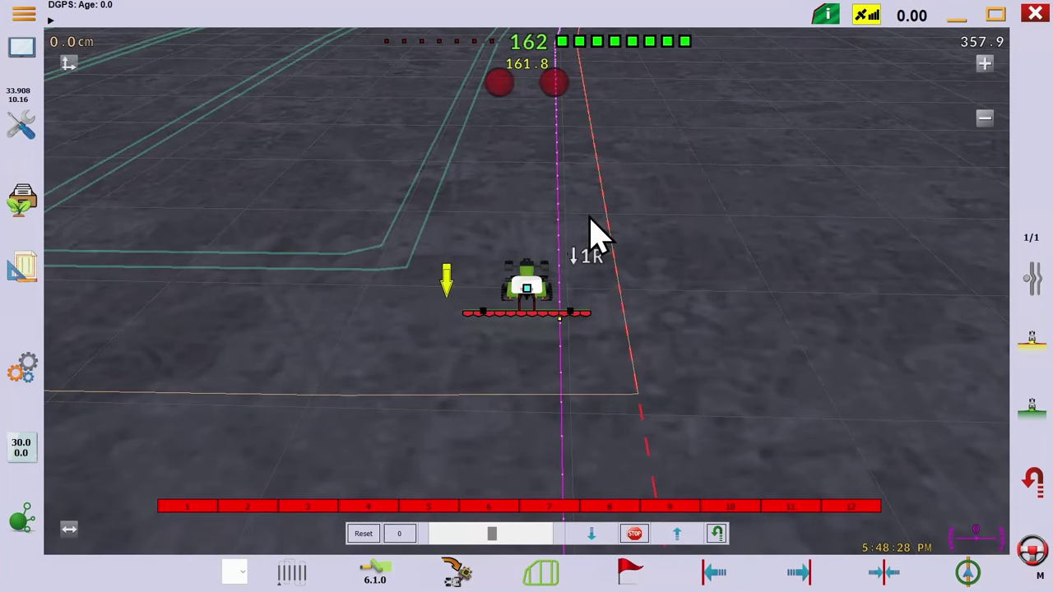
Engage autosteer with automatic U-turns using the A key and let the tractor work the passes.
key("a")
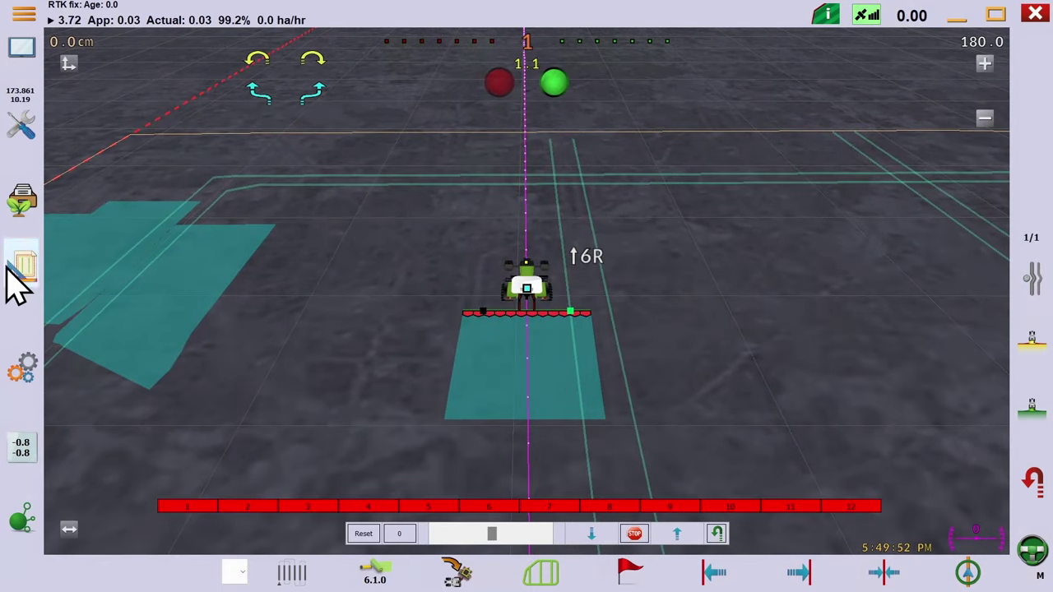
Delete all applied coverage from the field.
left_click(16, 270)
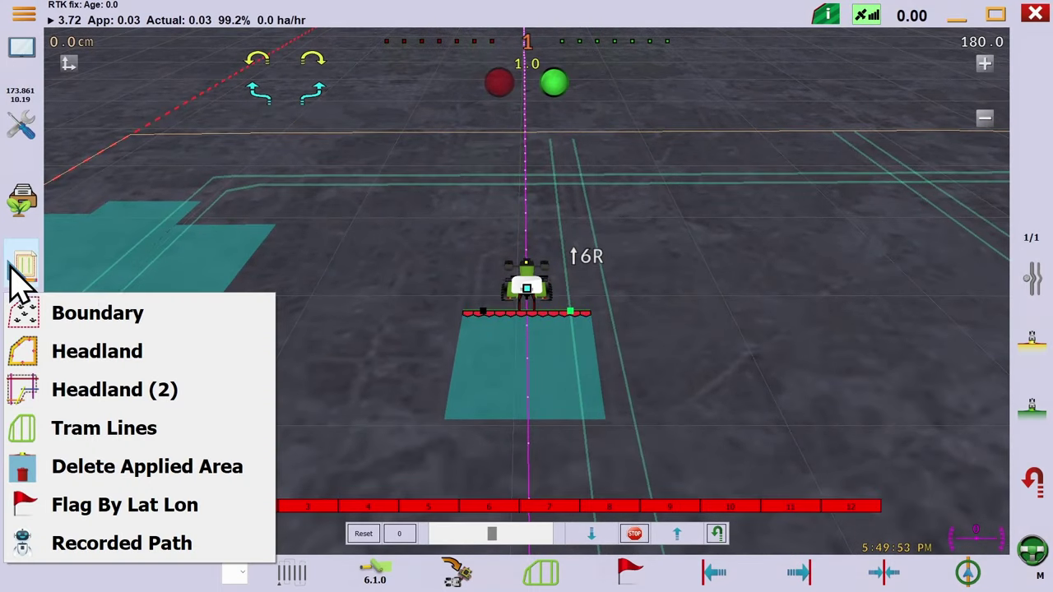
left_click(188, 487)
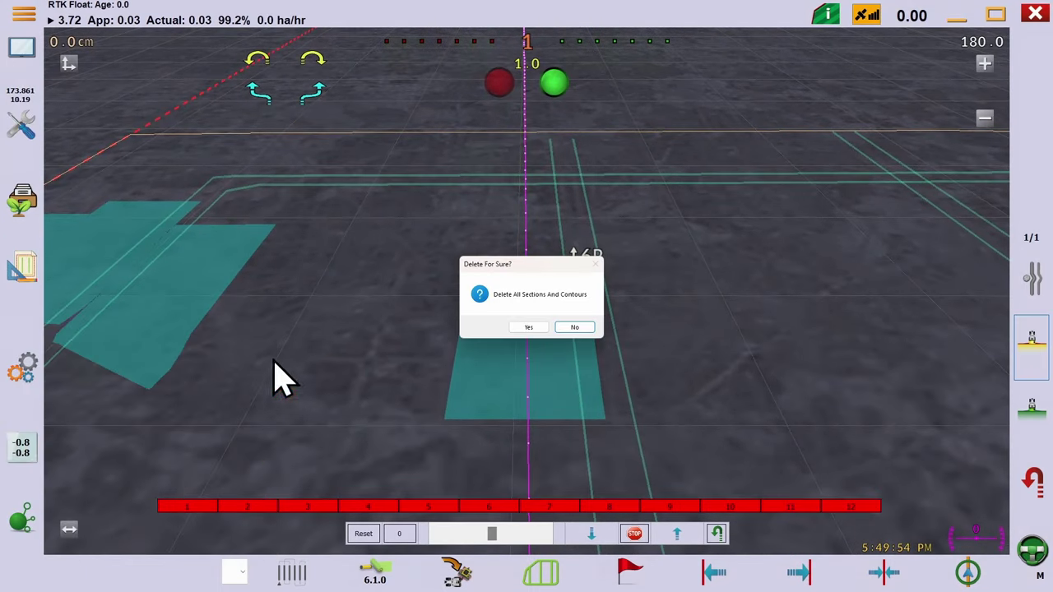
left_click(527, 328)
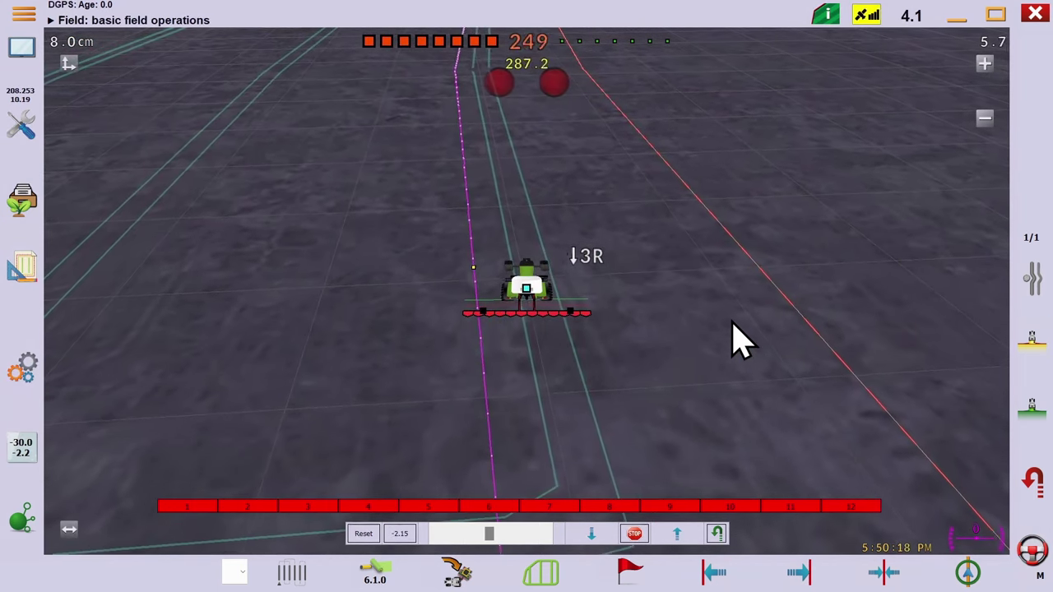
Offset the guidance line 300 cm to -300 cm and engage autosteer.
left_click(967, 573)
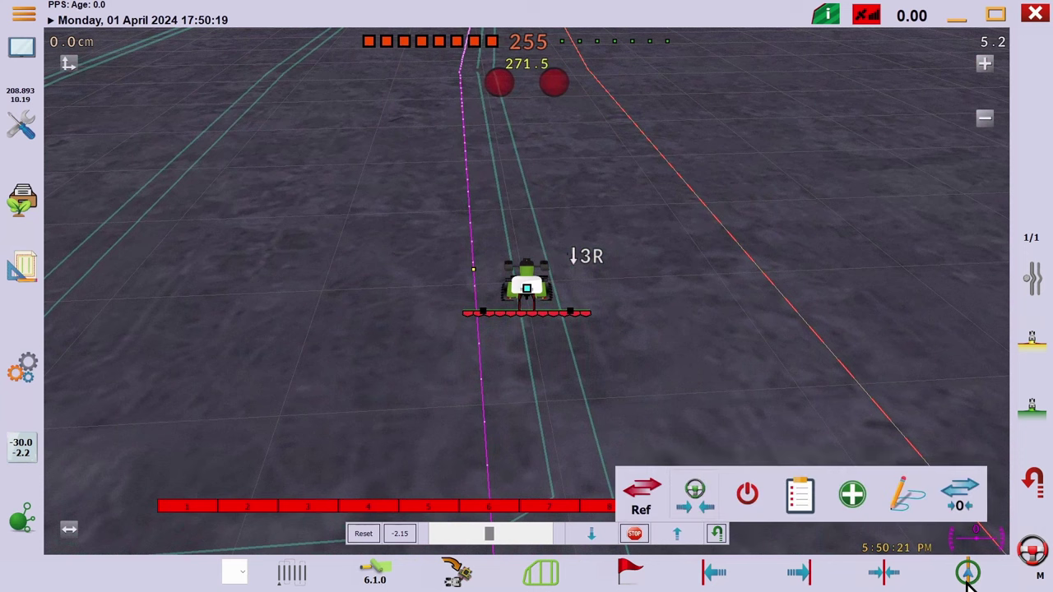
left_click(968, 505)
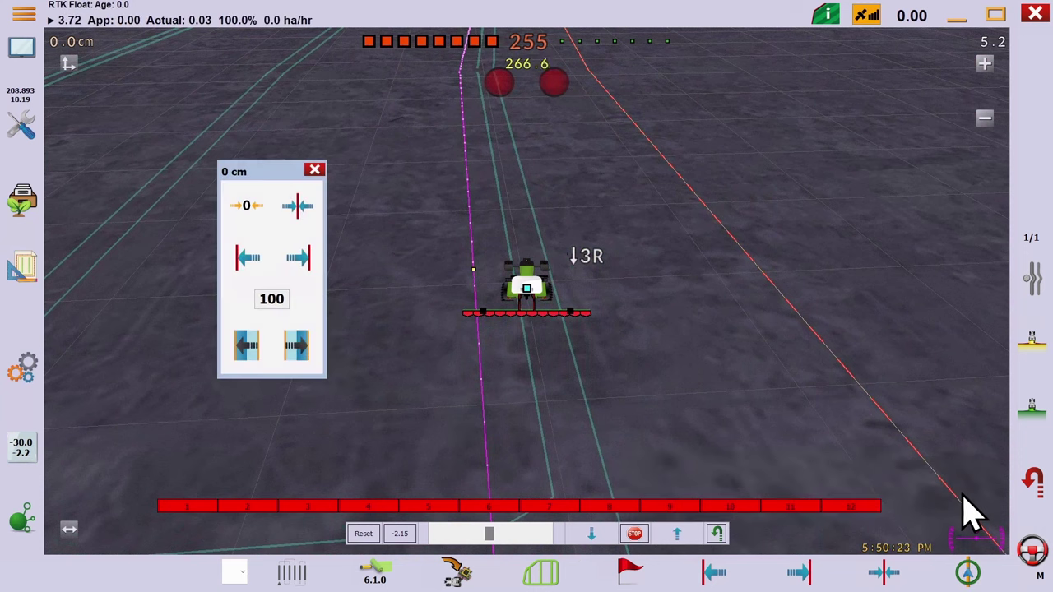
left_click(296, 350)
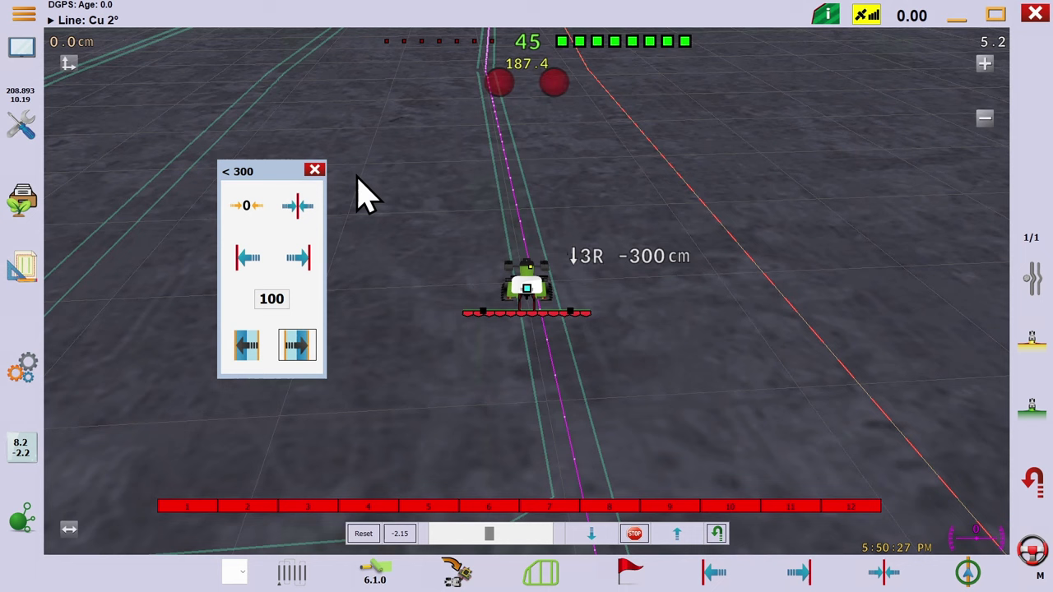
left_click(317, 171)
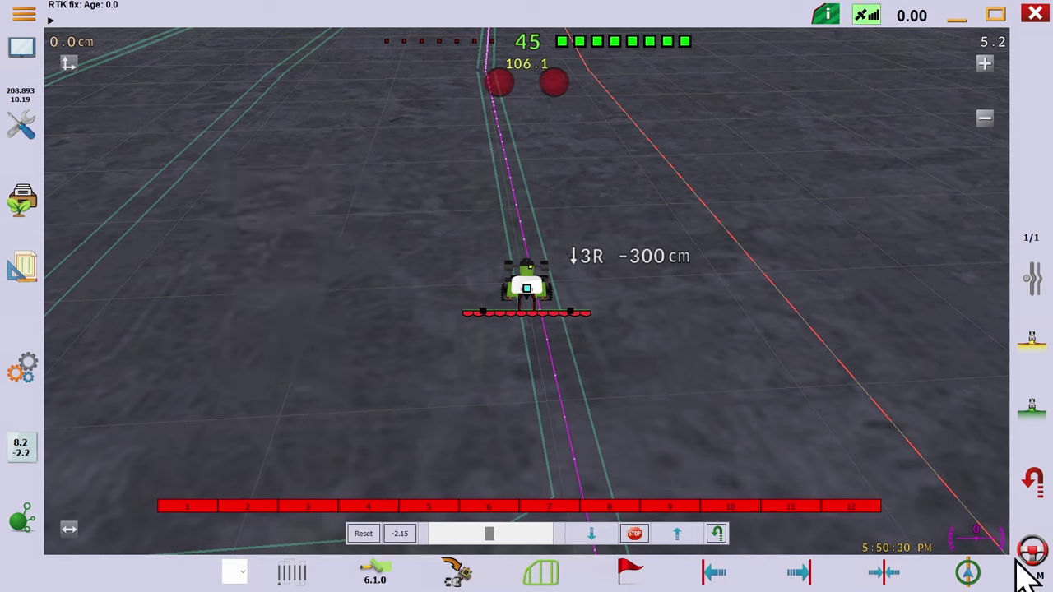
left_click(1033, 552)
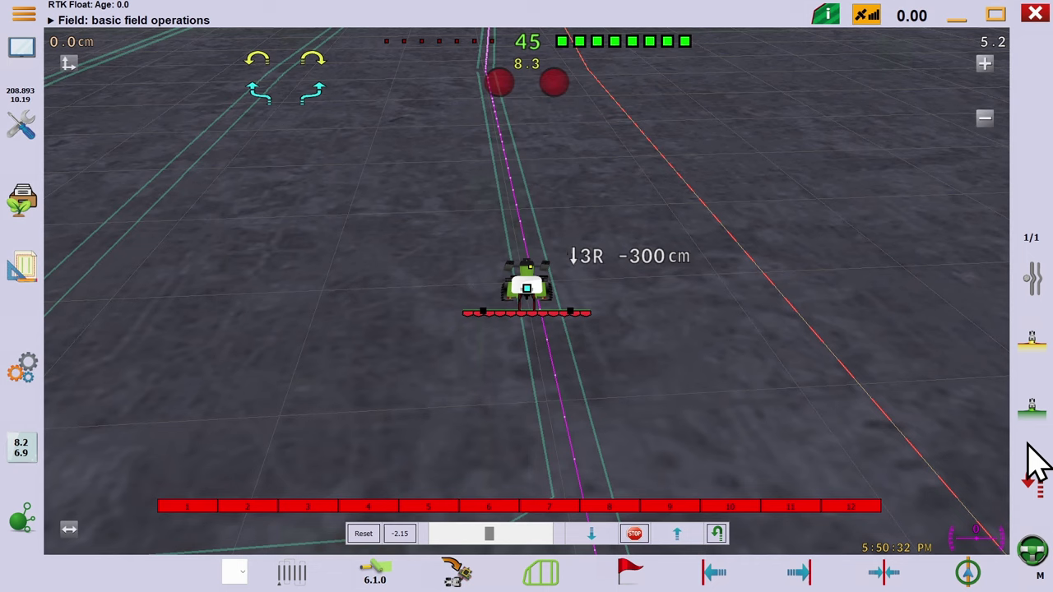
Switch all 12 sections on with M and enable the tram line override in Configuration.
key("m")
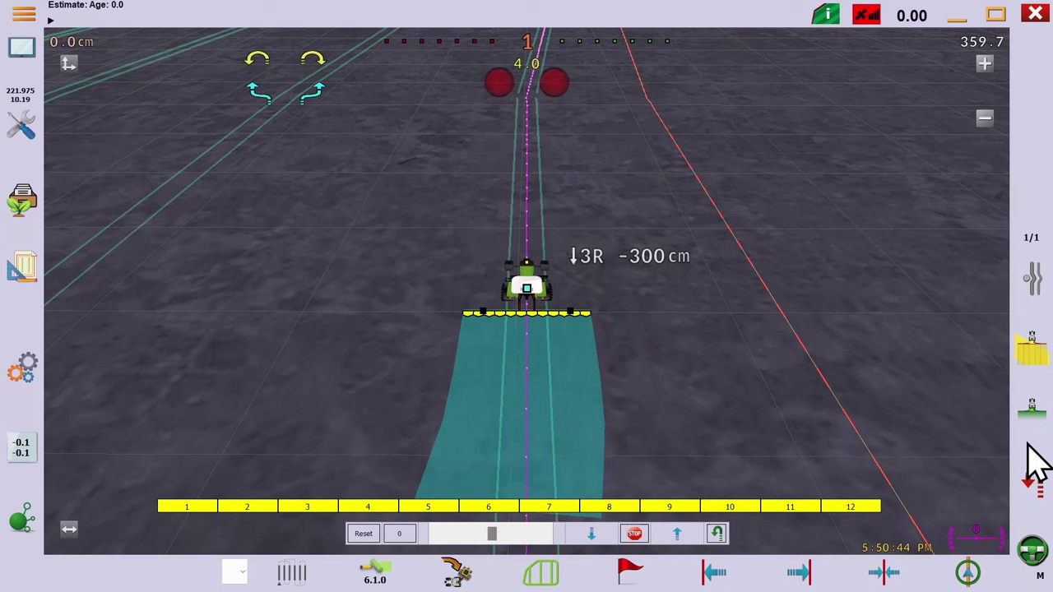
left_click(26, 375)
left_click(278, 331)
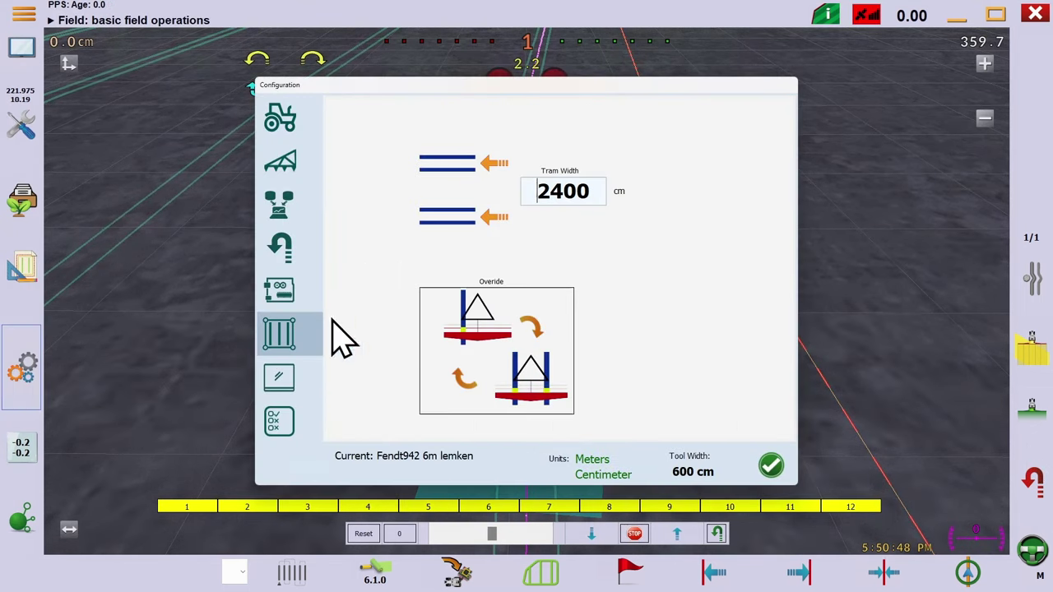
left_click(499, 392)
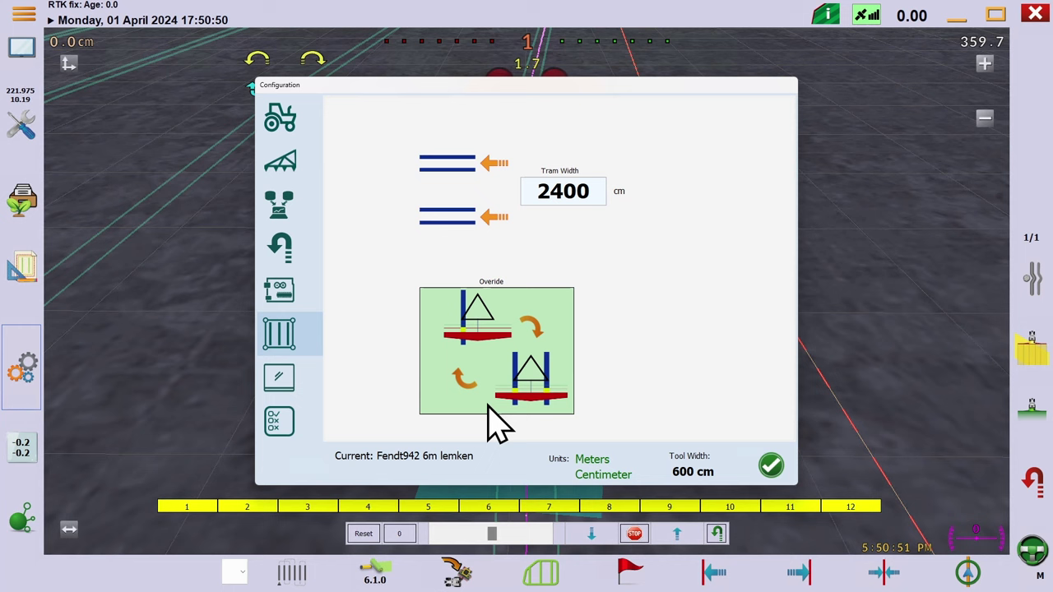
left_click(770, 467)
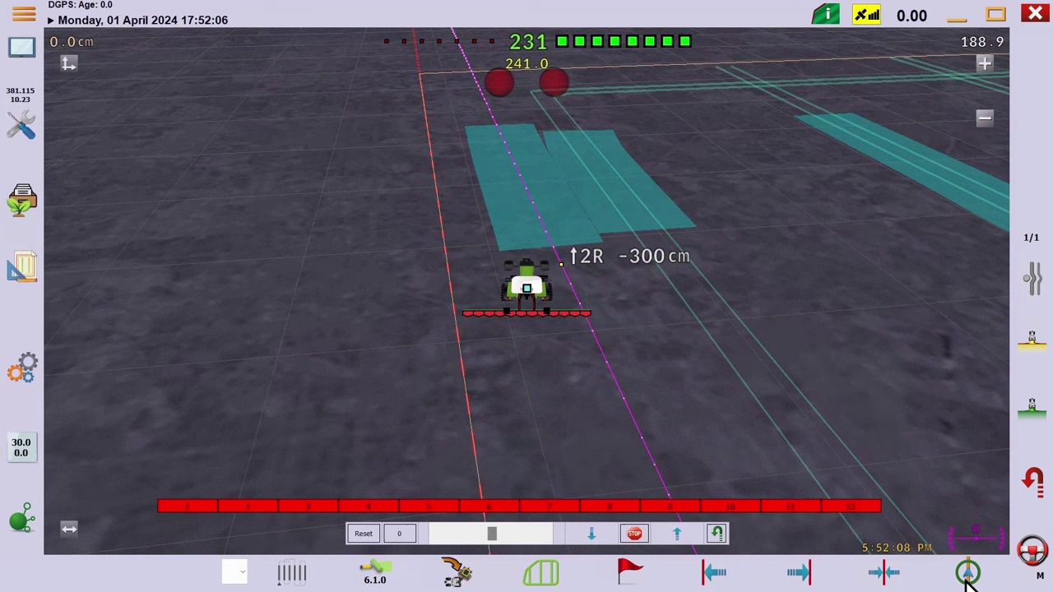
Shift the guidance line a further 300 cm to a -600 cm offset.
left_click(960, 498)
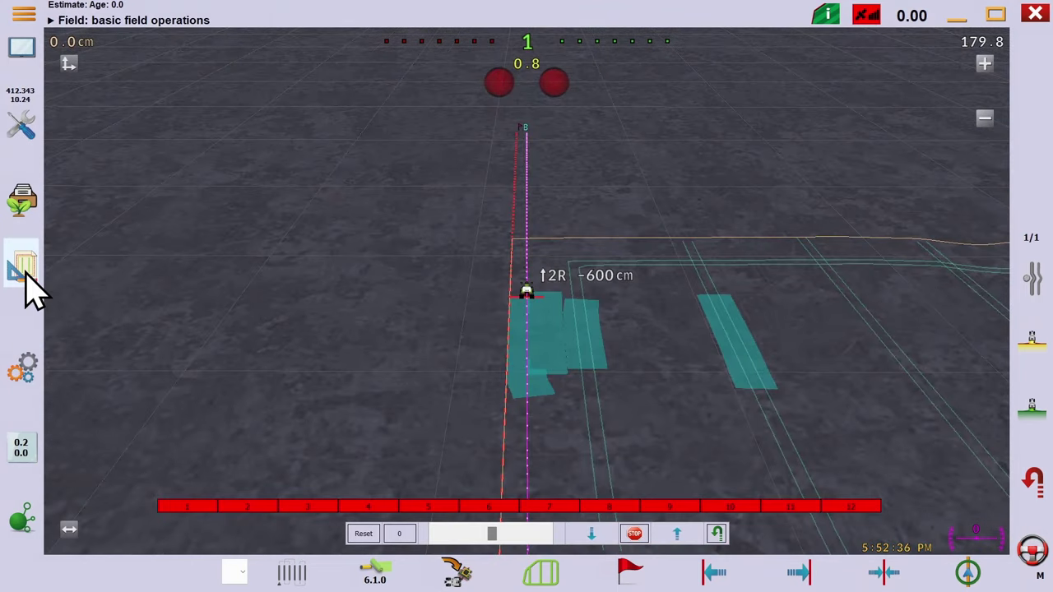
Build a 3-tool-width (18.0 m) headland from the boundary and accept it.
left_click(30, 286)
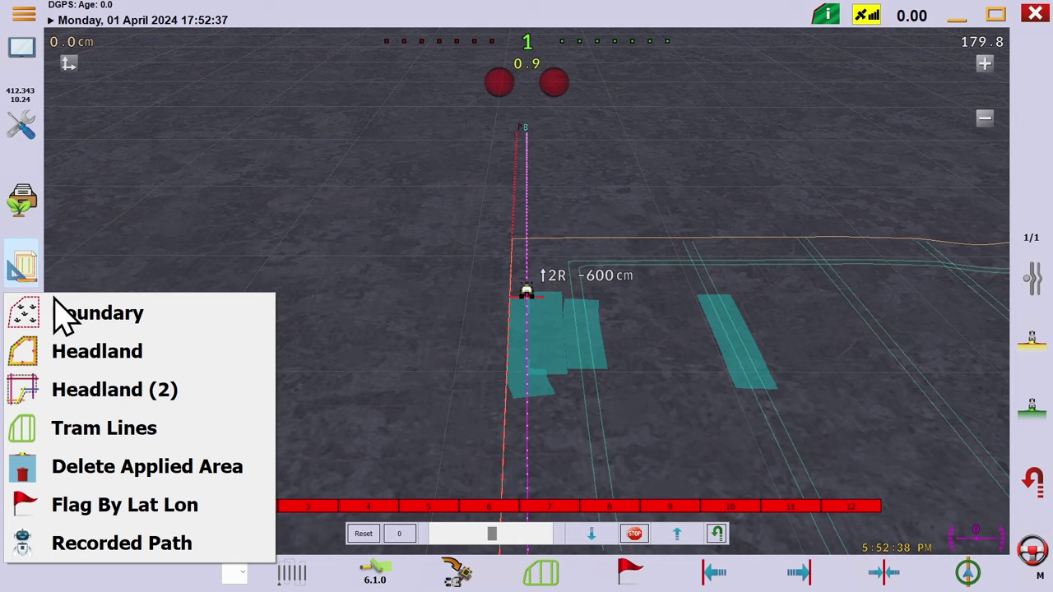
left_click(122, 372)
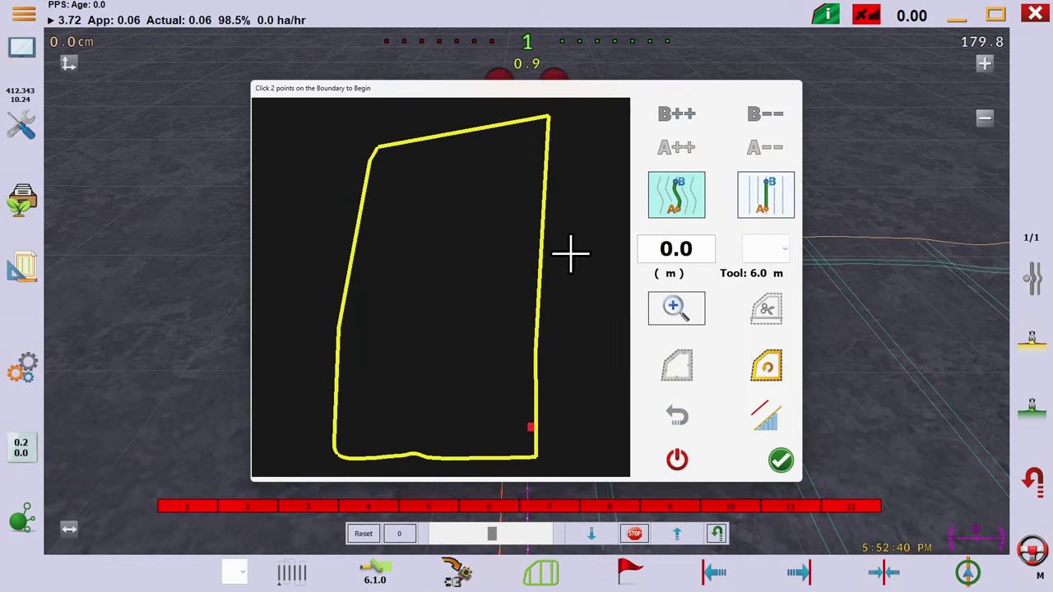
left_click(783, 252)
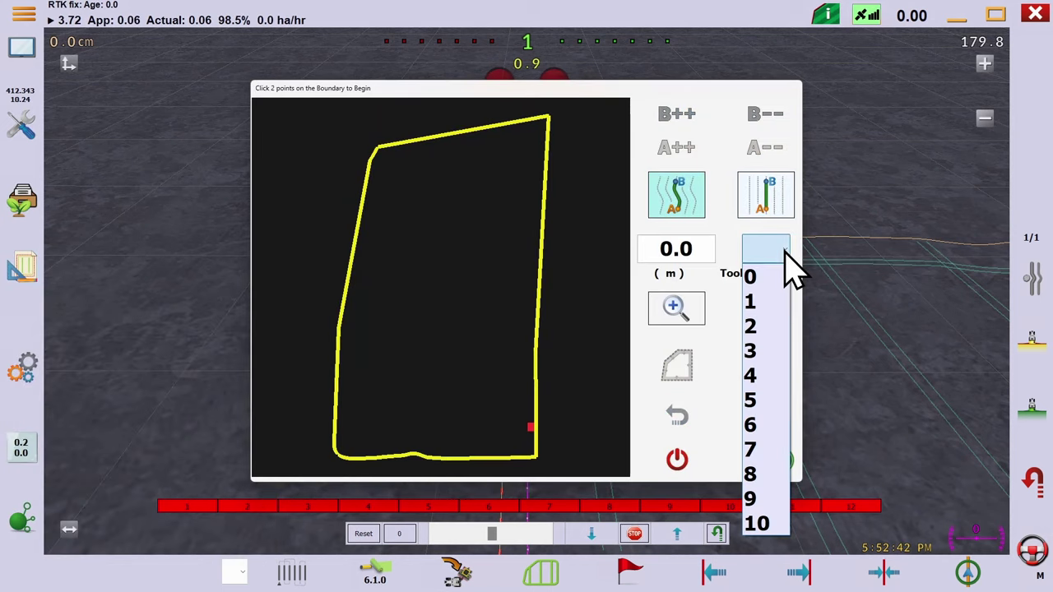
left_click(755, 354)
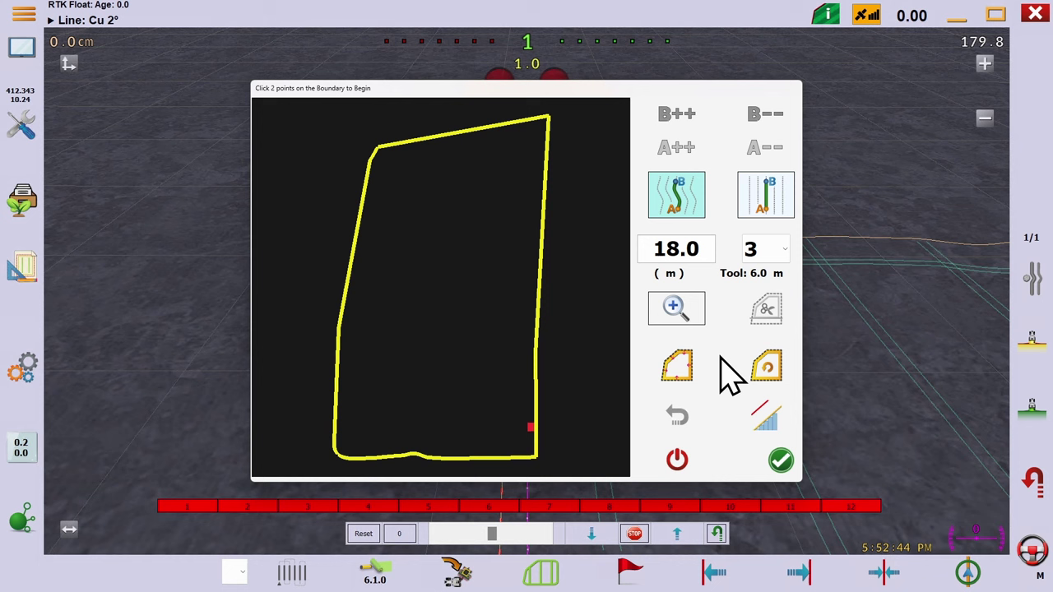
left_click(673, 368)
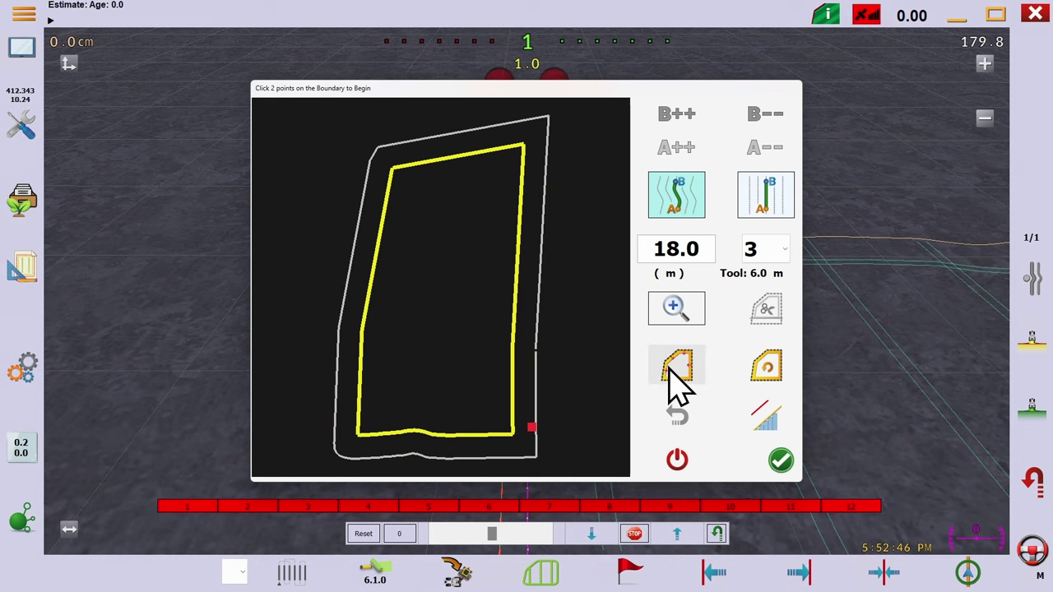
left_click(779, 462)
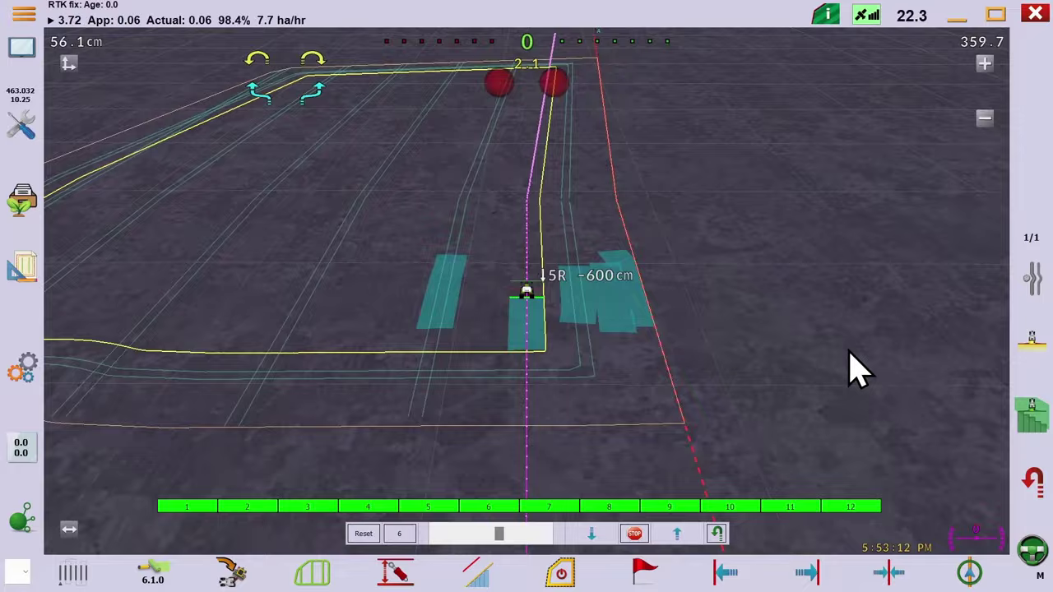
Turn on automatic U-turns from the right toolbar so the button shows green.
left_click(1036, 485)
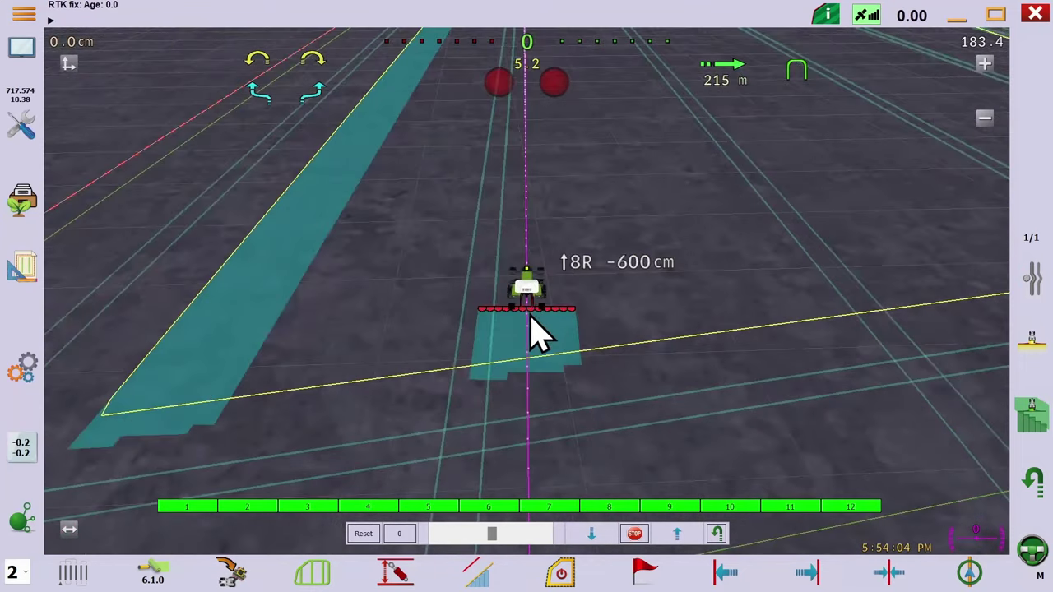
Switch off the Tram Lines Override in Configuration and save the settings.
left_click(22, 374)
left_click(277, 341)
left_click(517, 386)
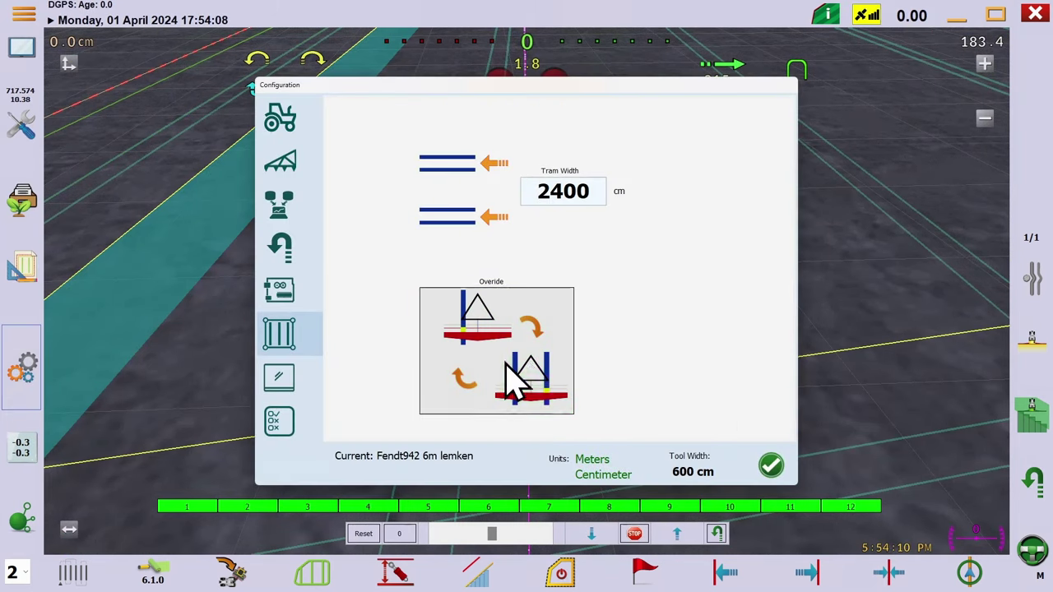
left_click(771, 467)
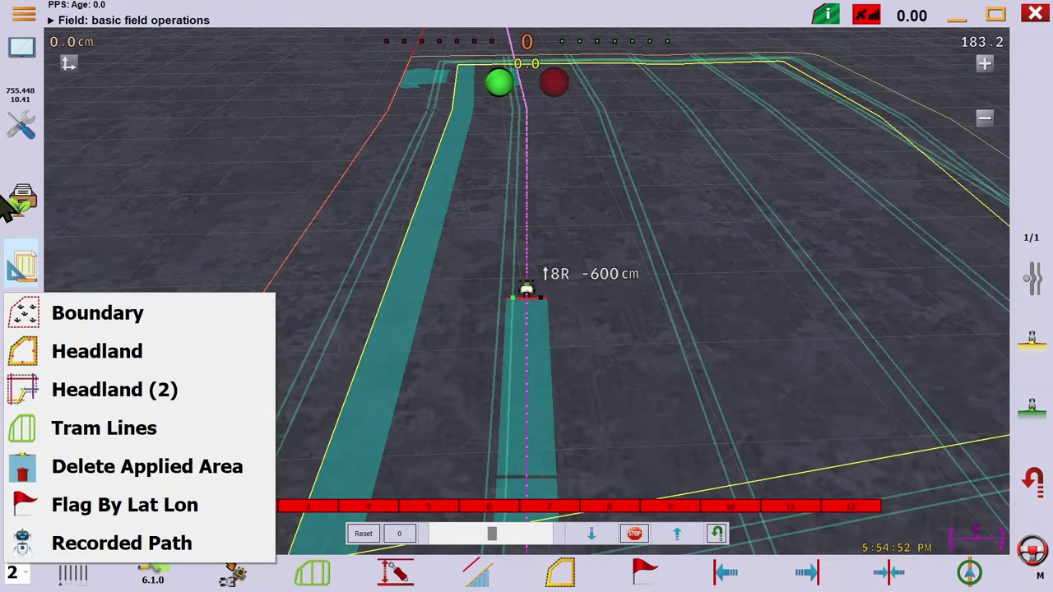
Close the field, load the '24m sprayer' vehicle profile, and resume the basic field operations field.
left_click(22, 201)
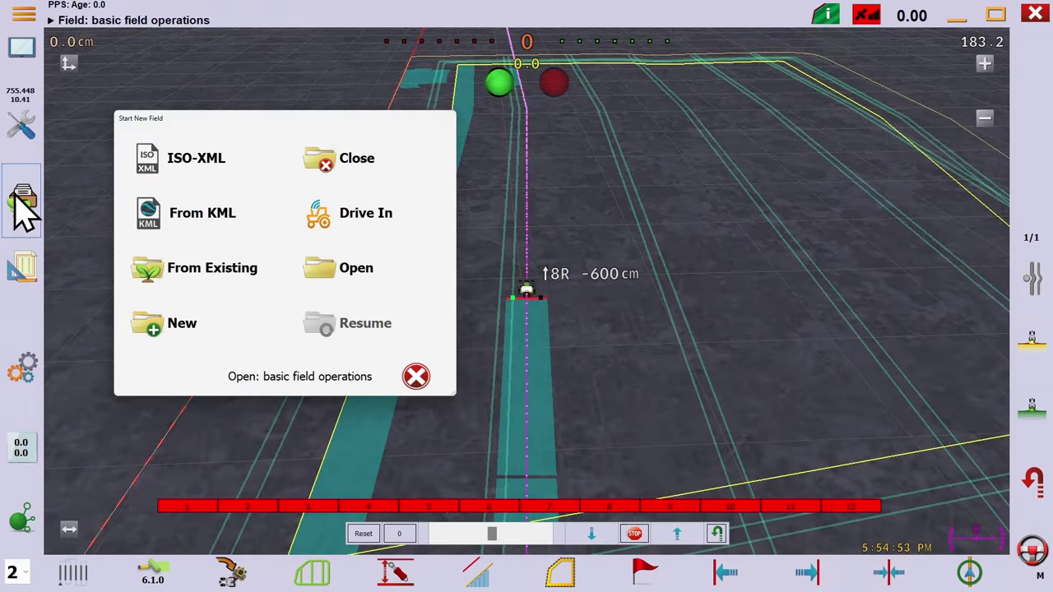
left_click(349, 177)
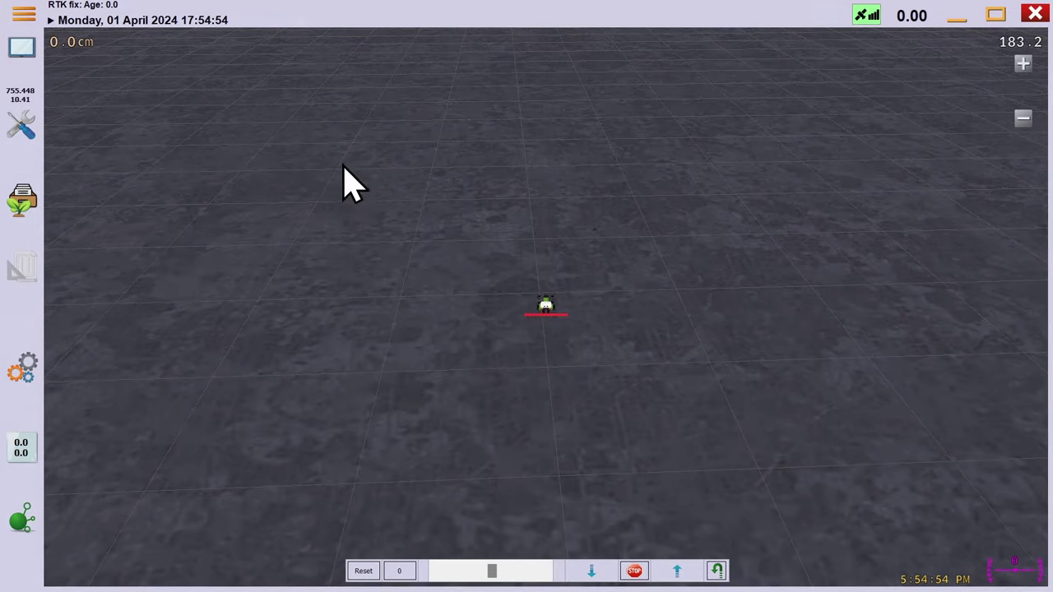
left_click(23, 374)
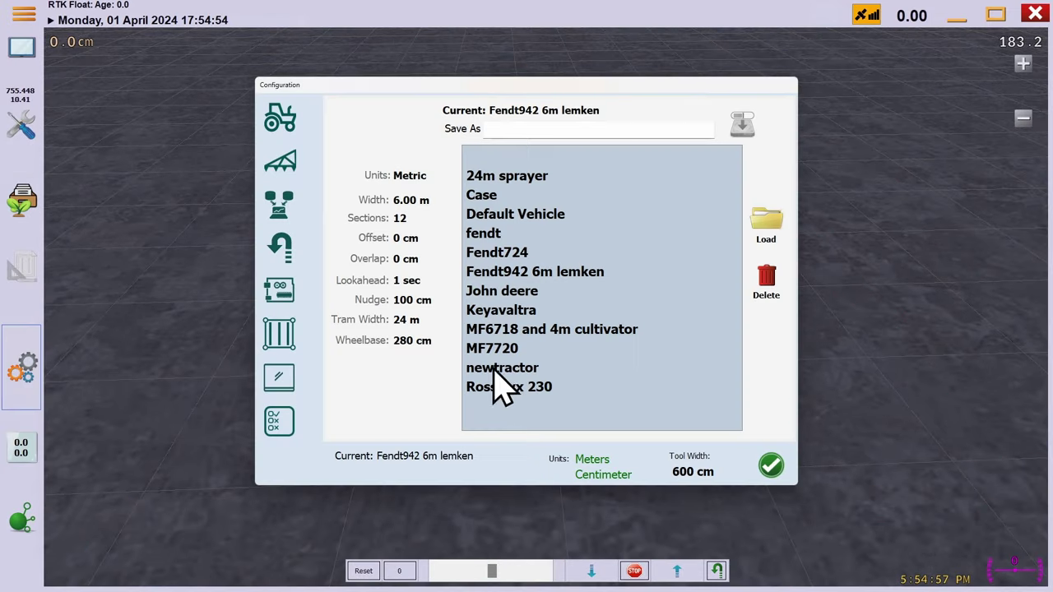
left_click(500, 179)
left_click(769, 229)
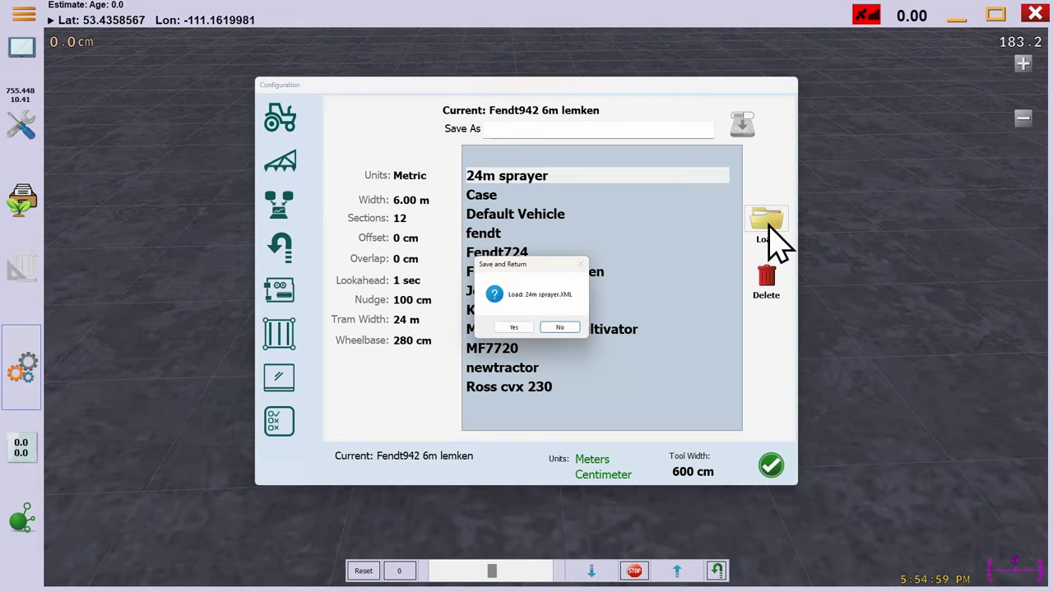
left_click(504, 329)
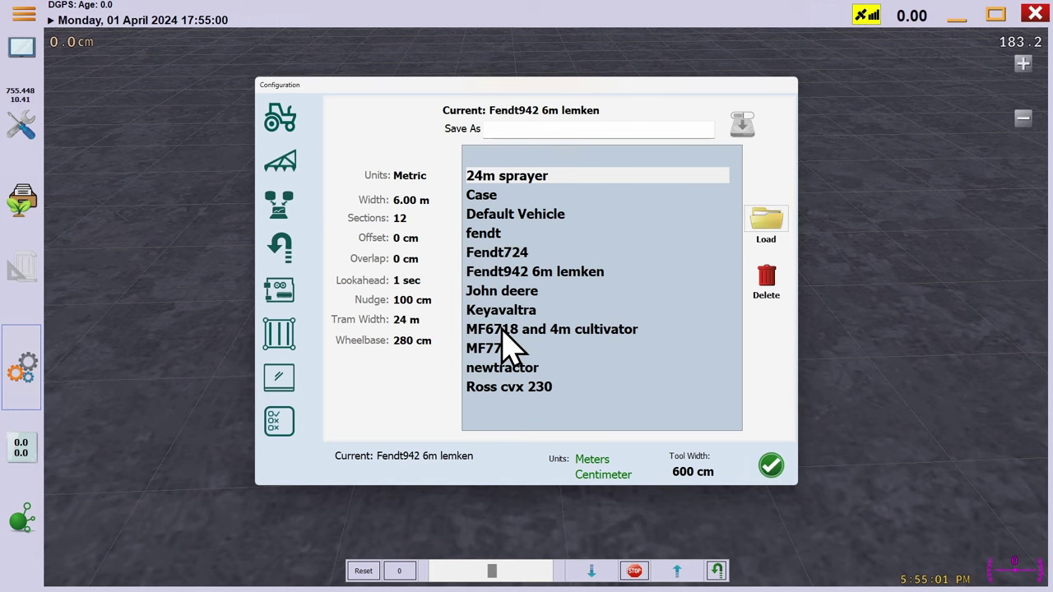
left_click(771, 466)
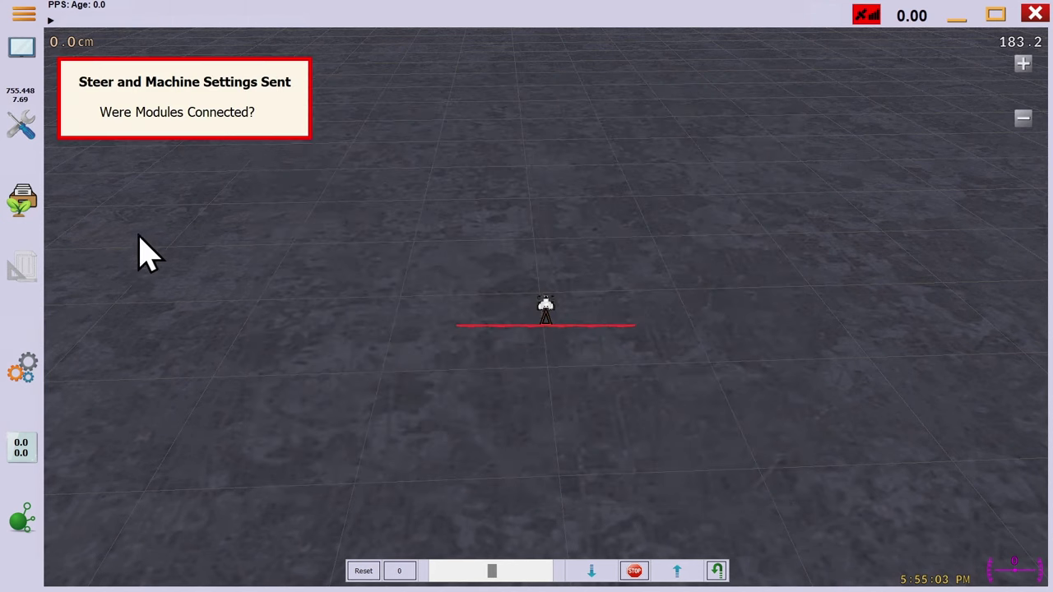
left_click(18, 204)
left_click(357, 325)
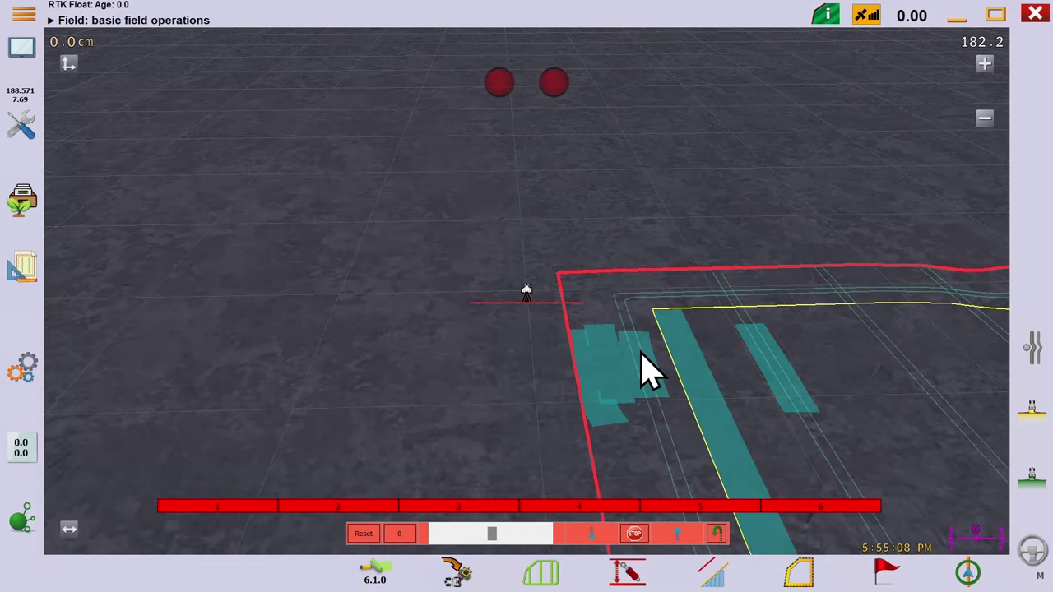
Draw a Boundary Curve guidance line following the field boundary and accept it.
left_click(969, 576)
left_click(905, 499)
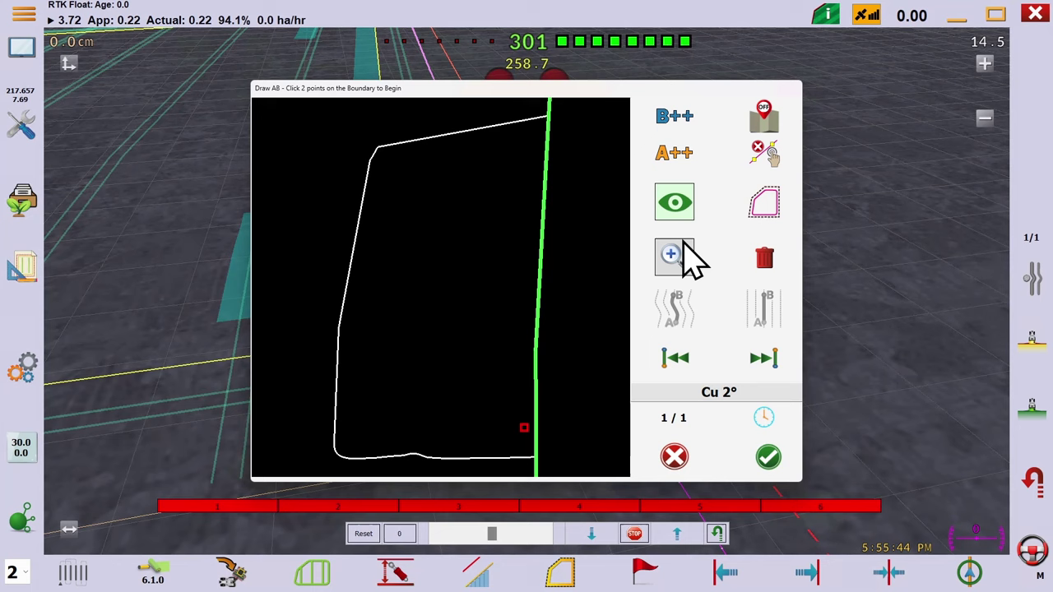
left_click(764, 205)
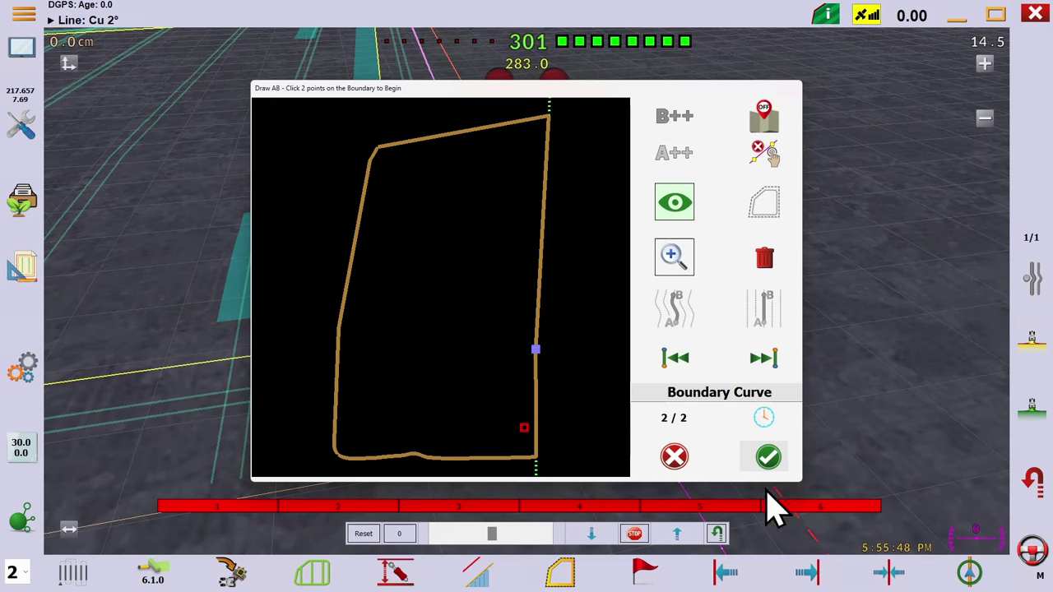
left_click(767, 457)
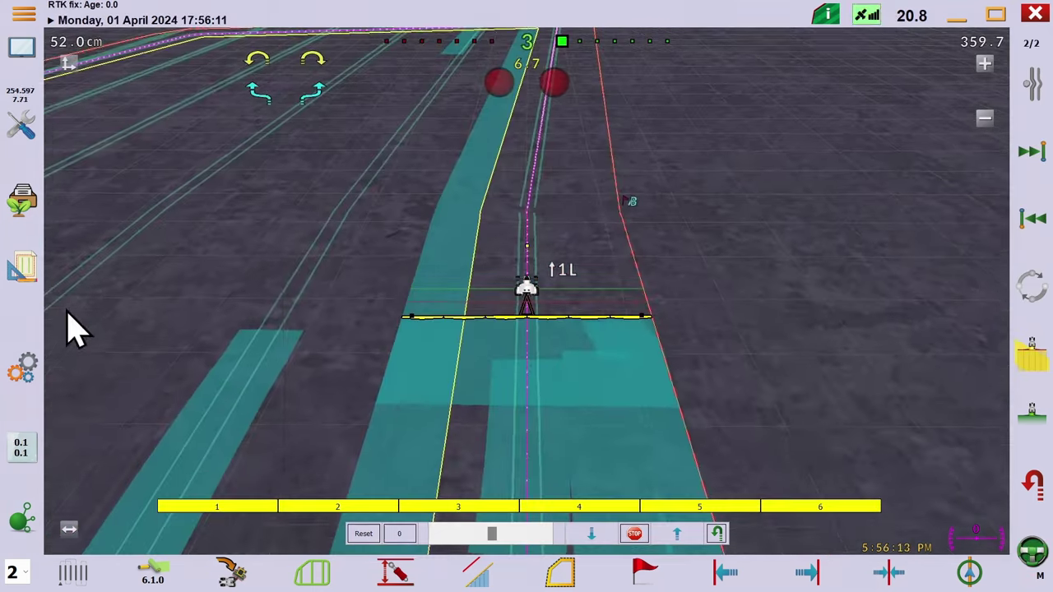
With sections switched off, delete the applied coverage area, then switch the boom sections back on.
left_click(29, 269)
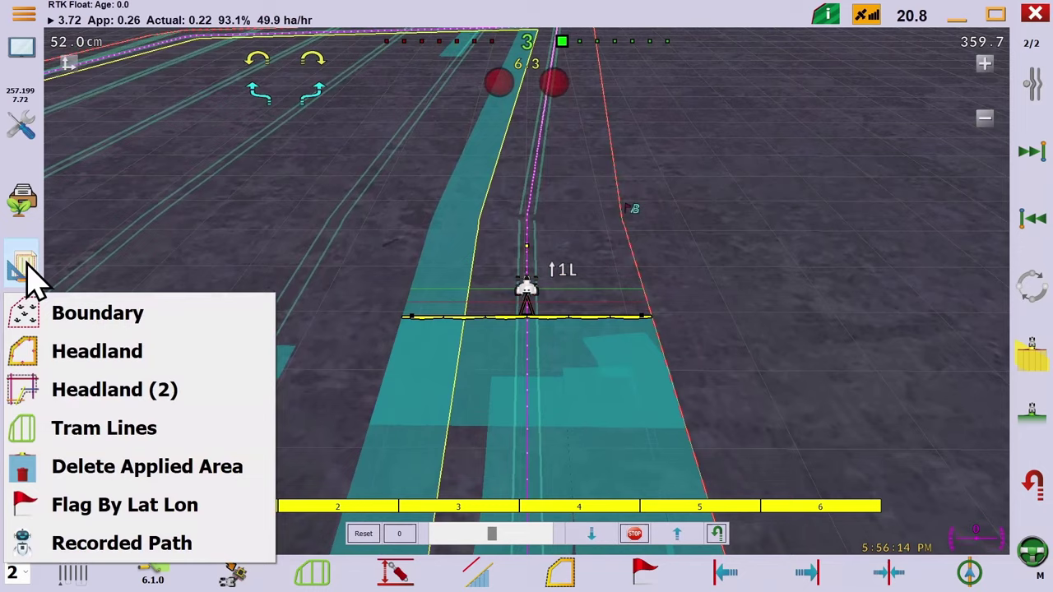
left_click(103, 465)
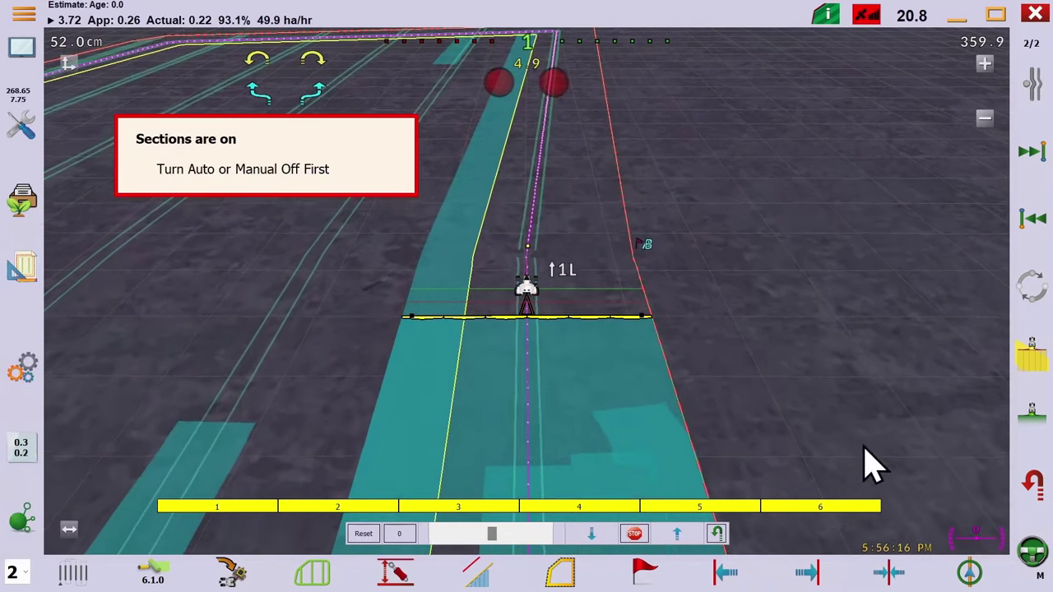
left_click(1034, 355)
left_click(28, 267)
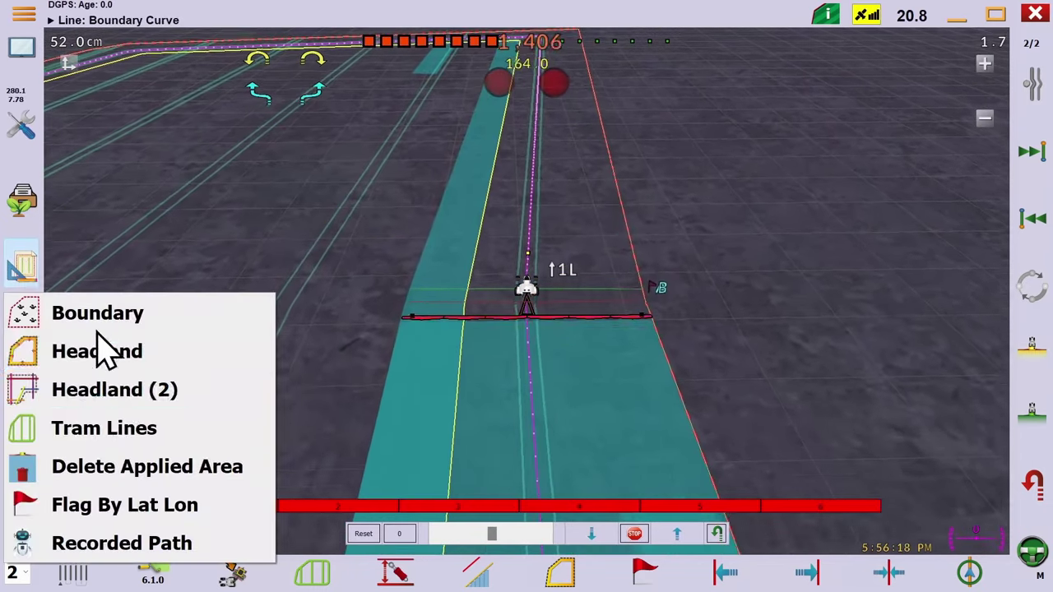
left_click(115, 463)
left_click(528, 326)
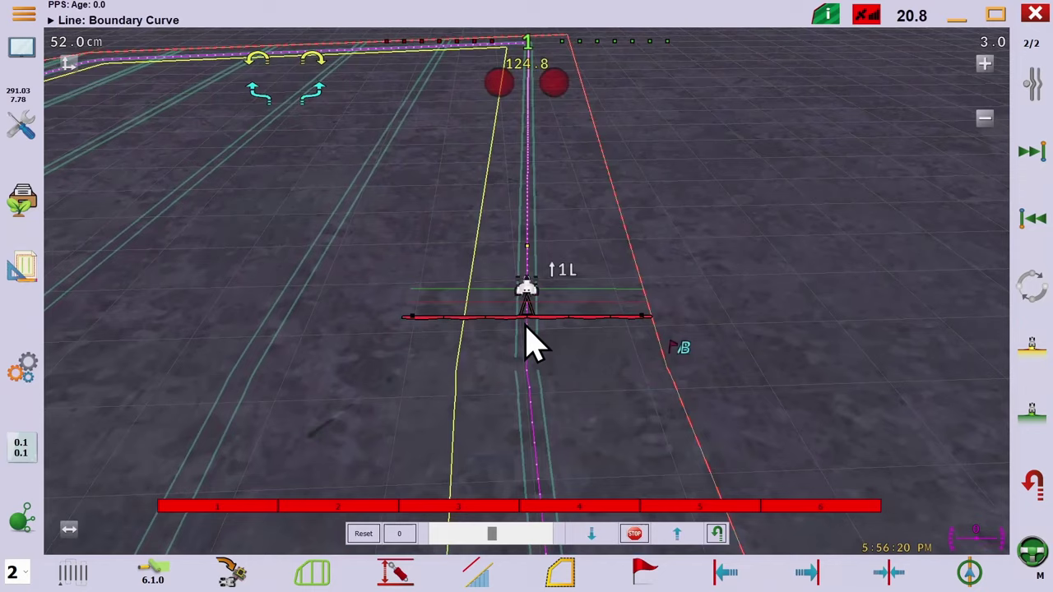
left_click(1031, 355)
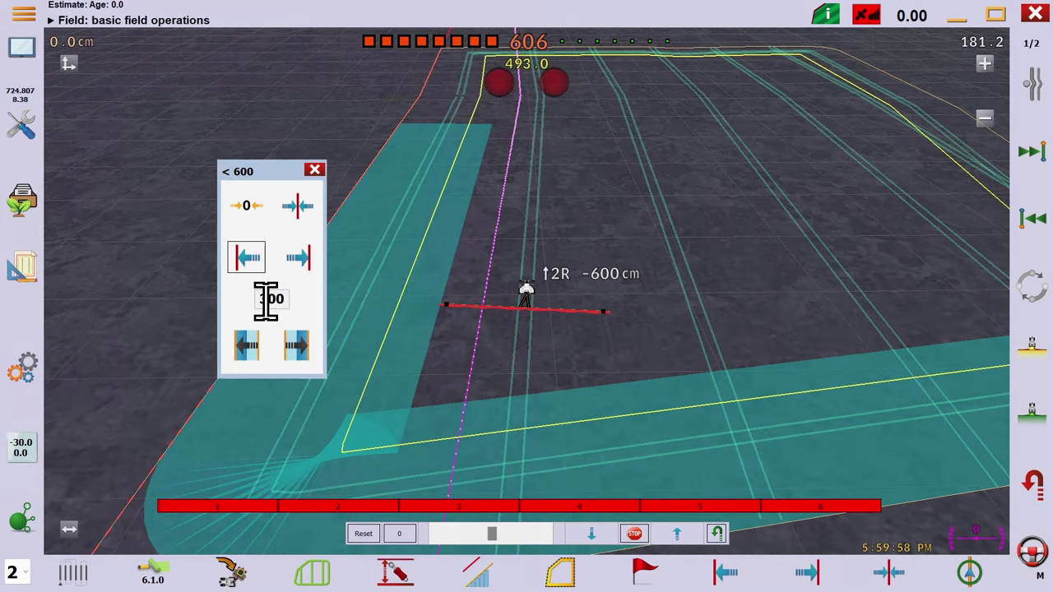
Set the line-shift step to 600 cm.
left_click(265, 300)
left_click(301, 279)
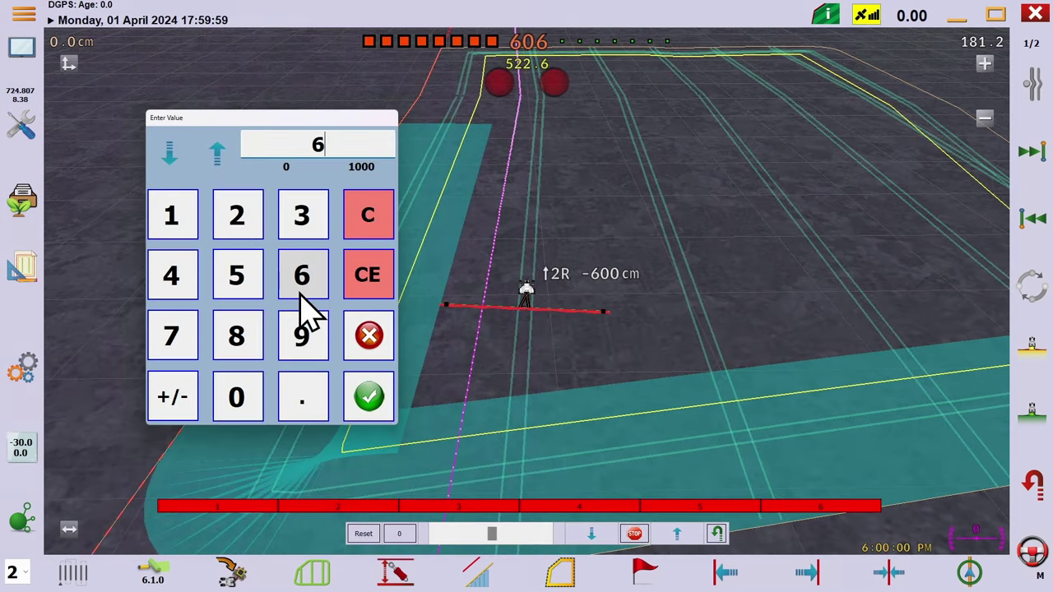
left_click(237, 397)
left_click(237, 397)
left_click(368, 400)
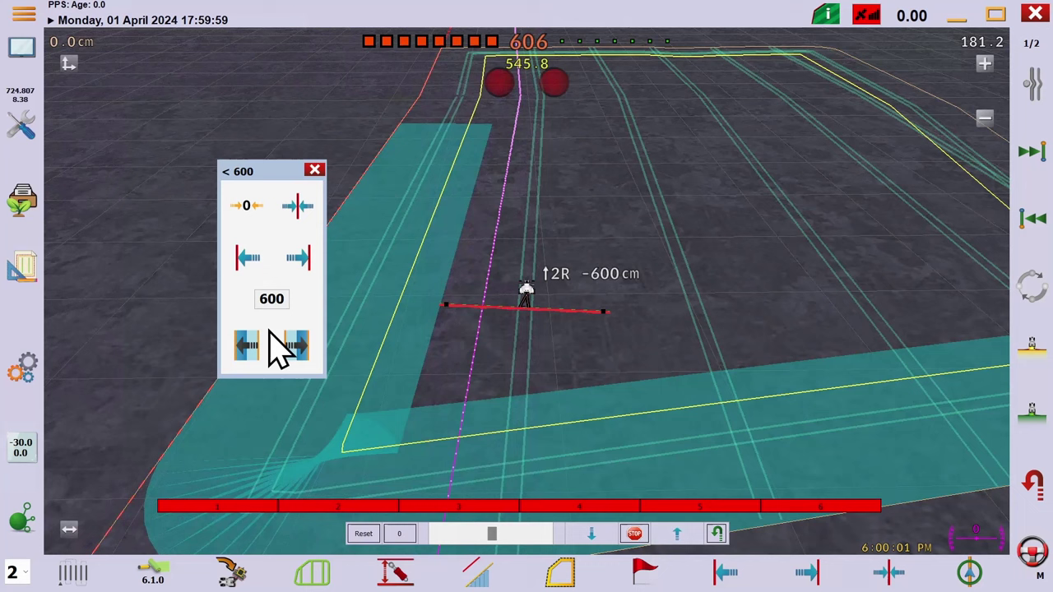
Nudge the guidance line back to a 0 cm offset and close the shift panel.
left_click(250, 265)
left_click(299, 270)
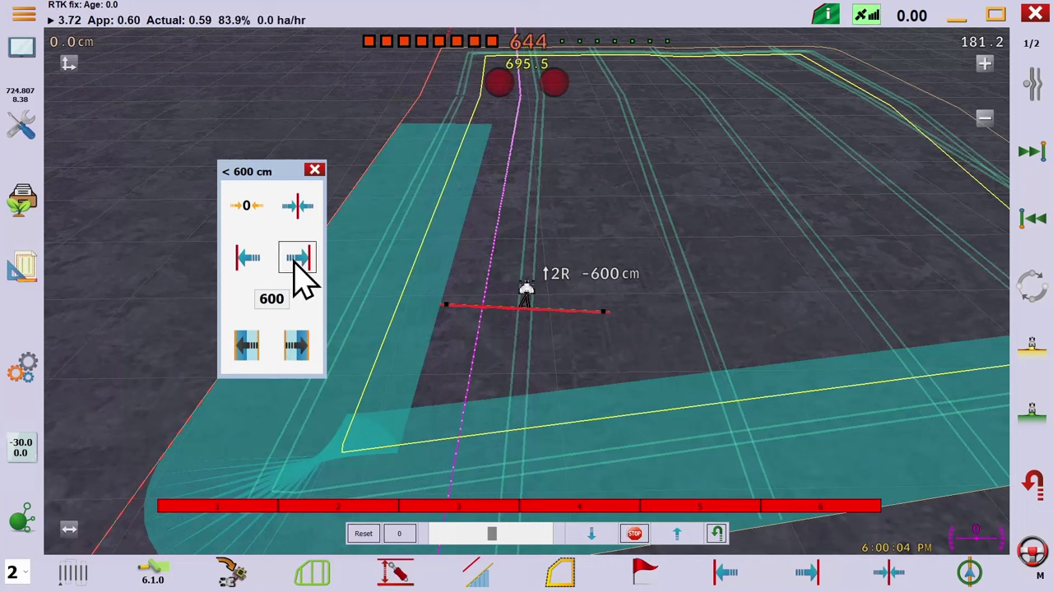
left_click(301, 259)
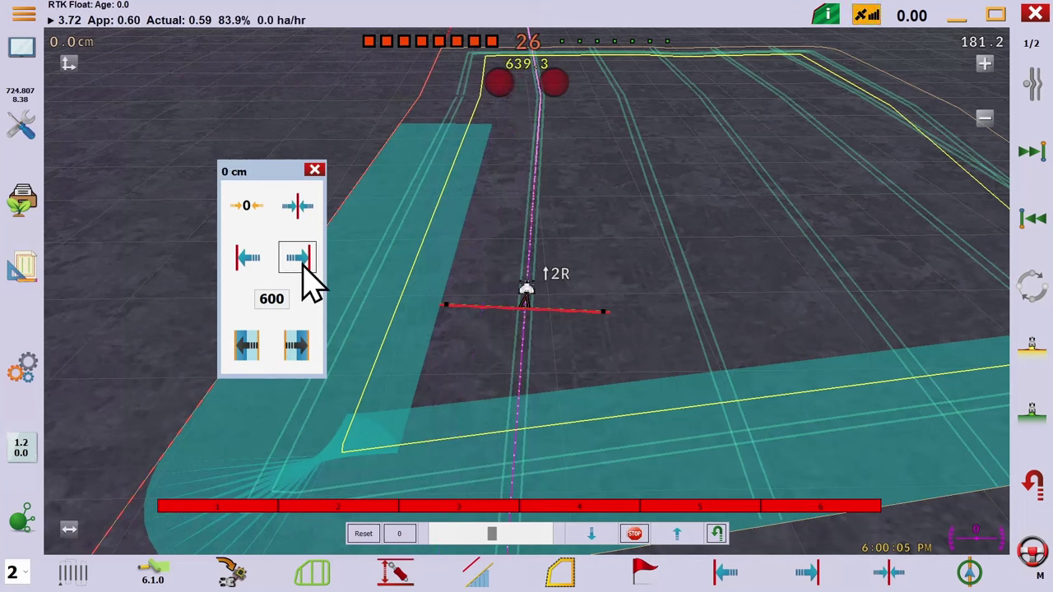
left_click(315, 171)
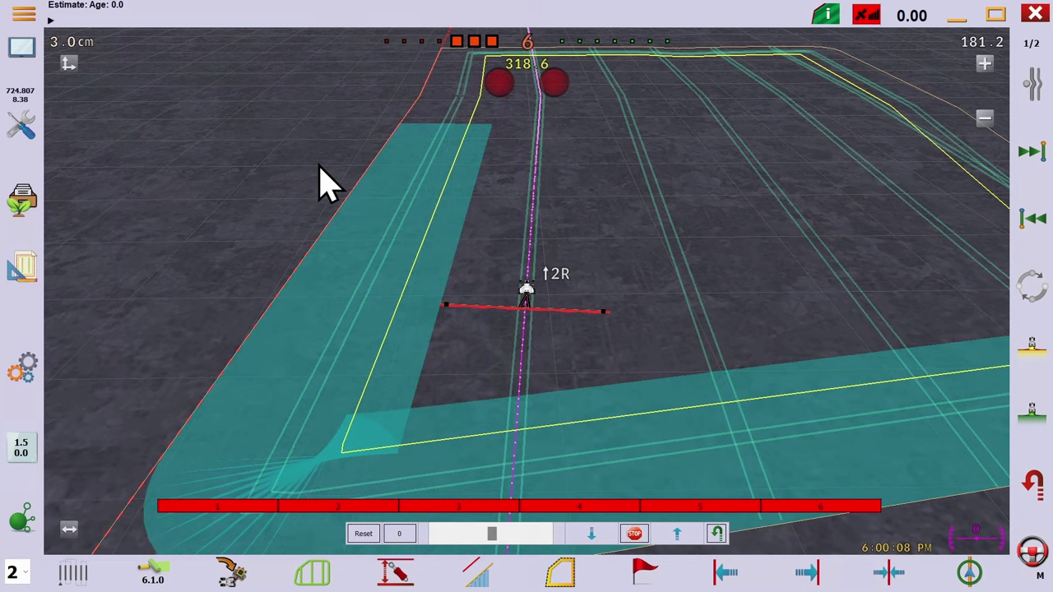
Drive the simulated tractor forward, raise its speed, and enable automatic U-turns.
key("Up")
key("m")
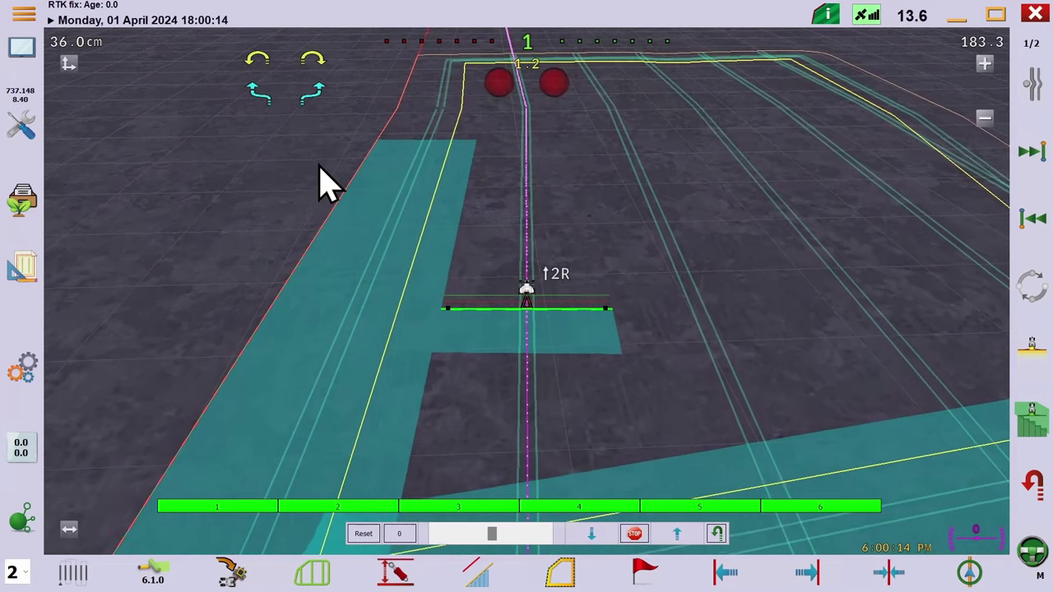
key("Up")
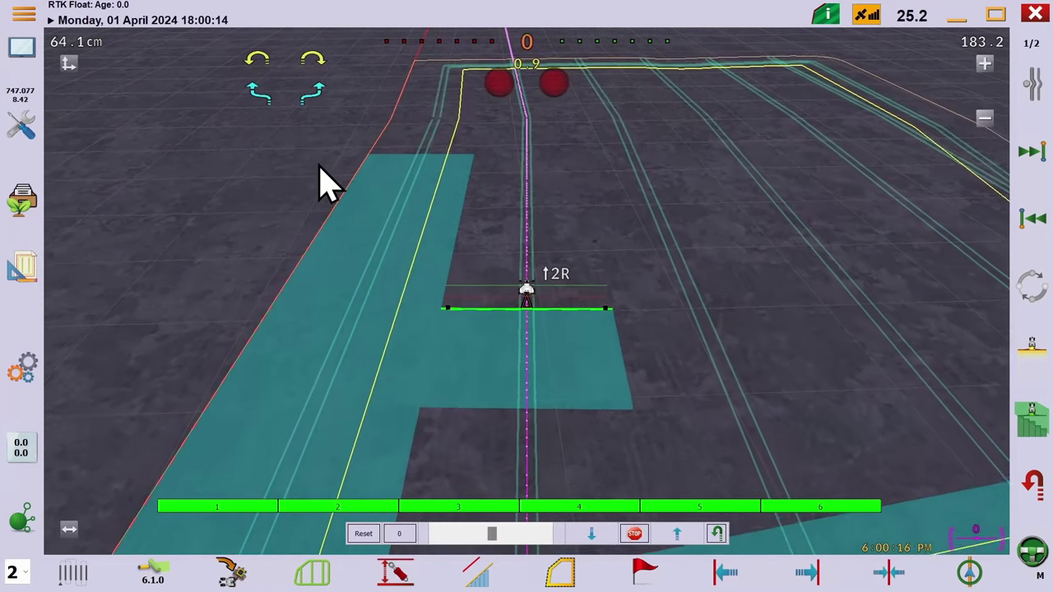
left_click(1033, 487)
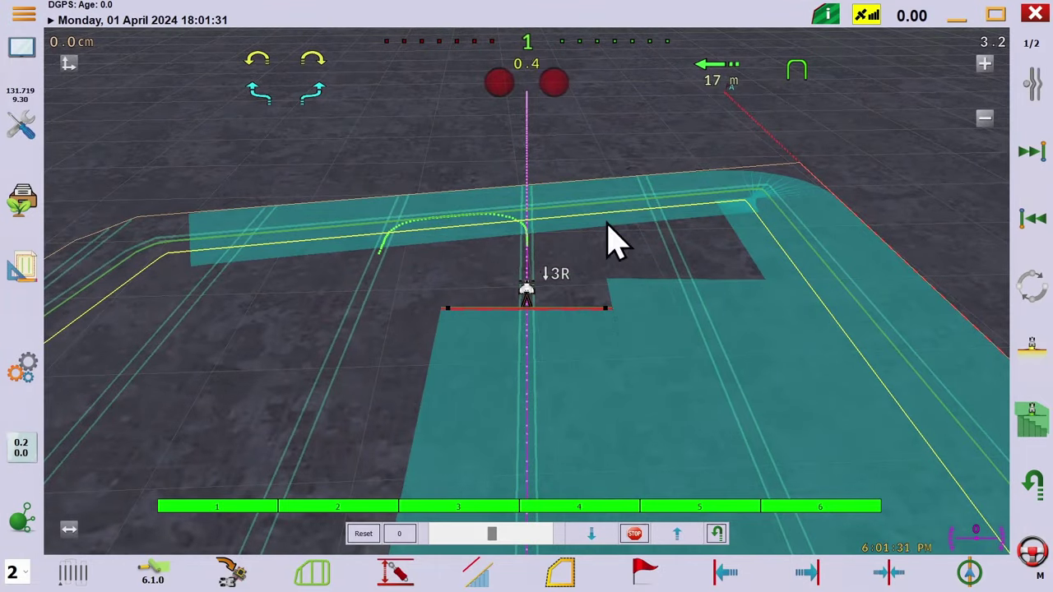
Build the headland one tool width (24 m) inside the boundary and save it.
left_click(20, 274)
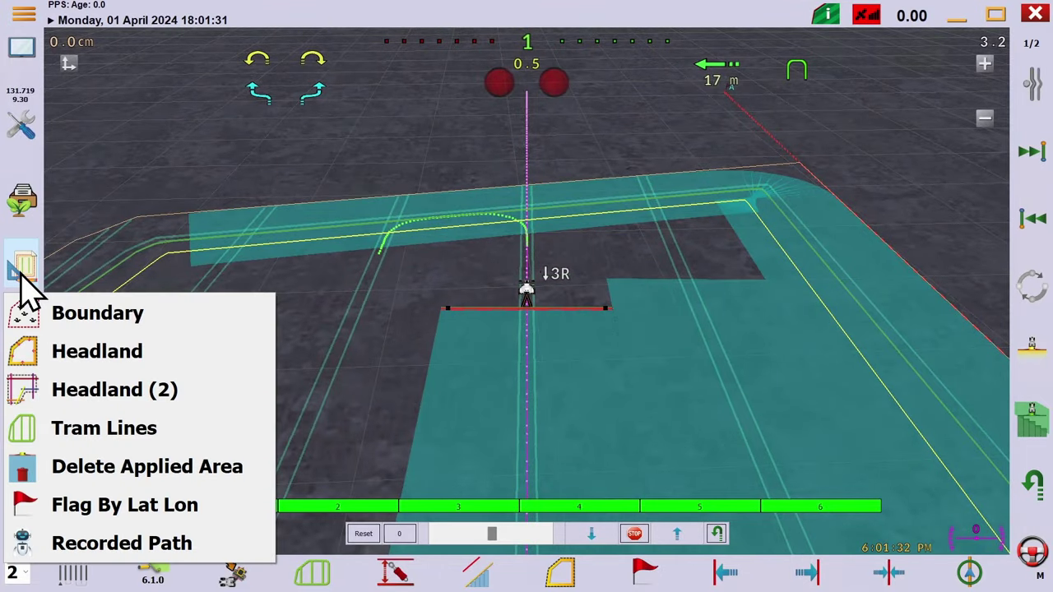
left_click(157, 361)
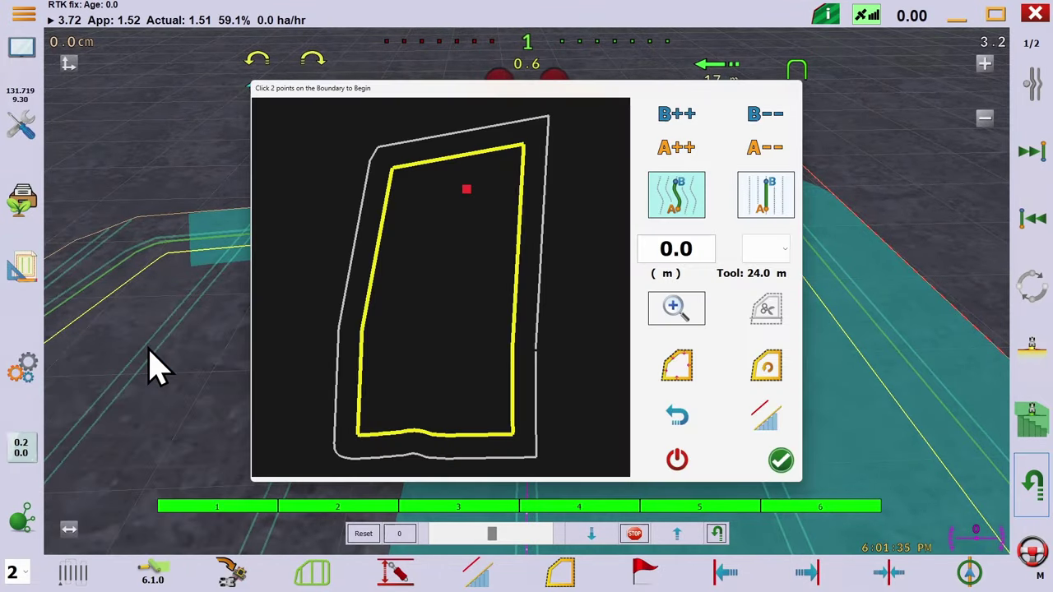
left_click(786, 261)
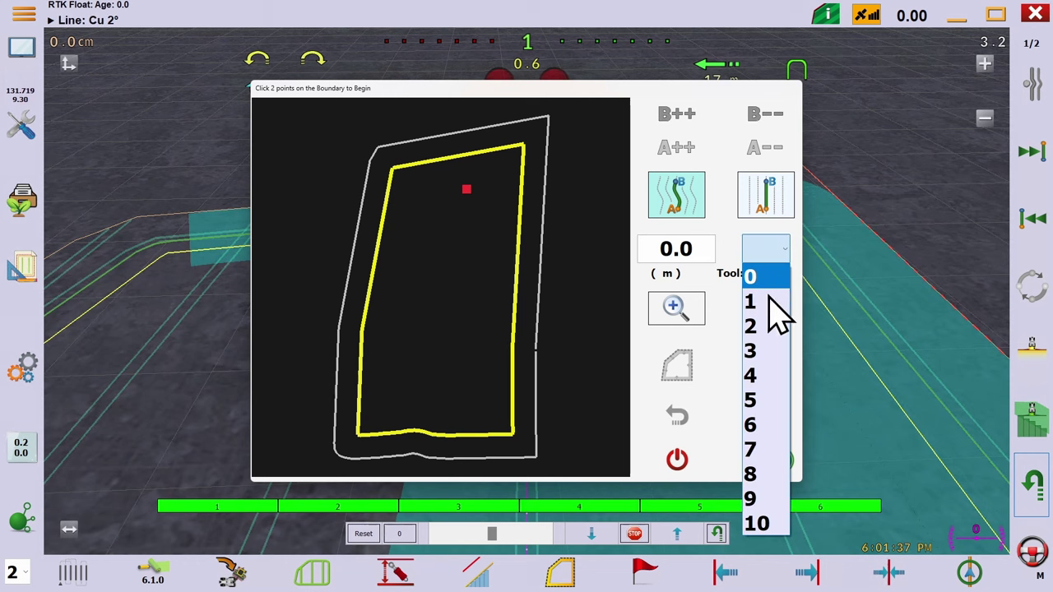
left_click(769, 298)
left_click(679, 382)
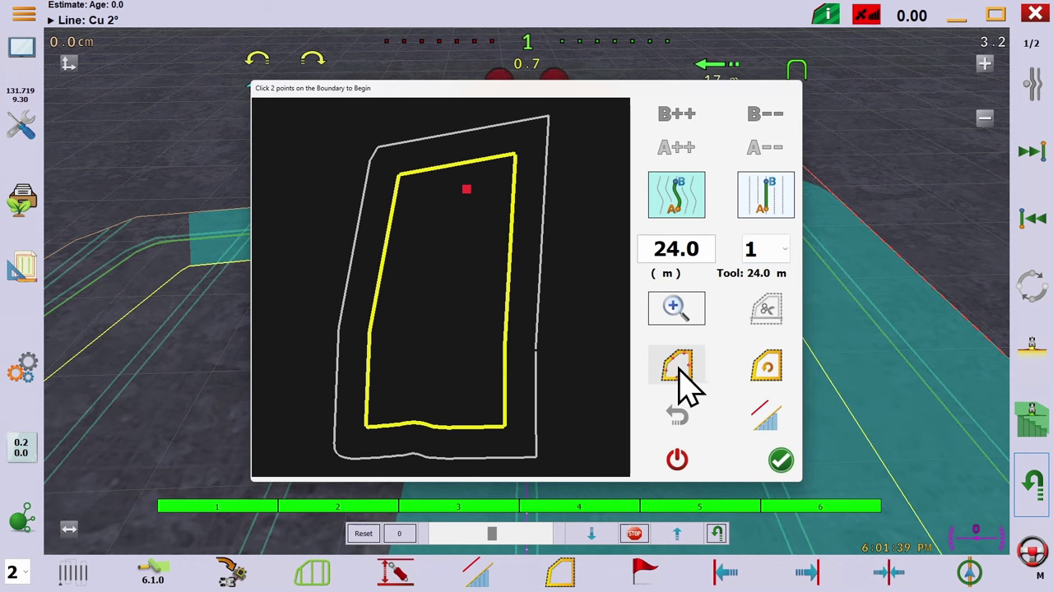
left_click(781, 462)
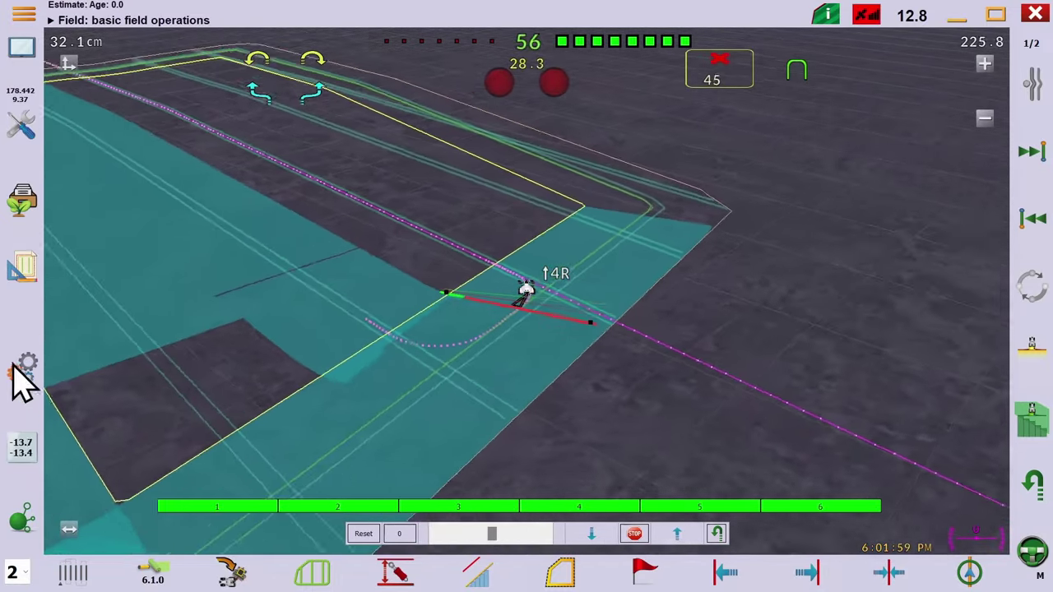
Set the U-turn distance from the boundary to 12 m in Configuration and save.
left_click(25, 377)
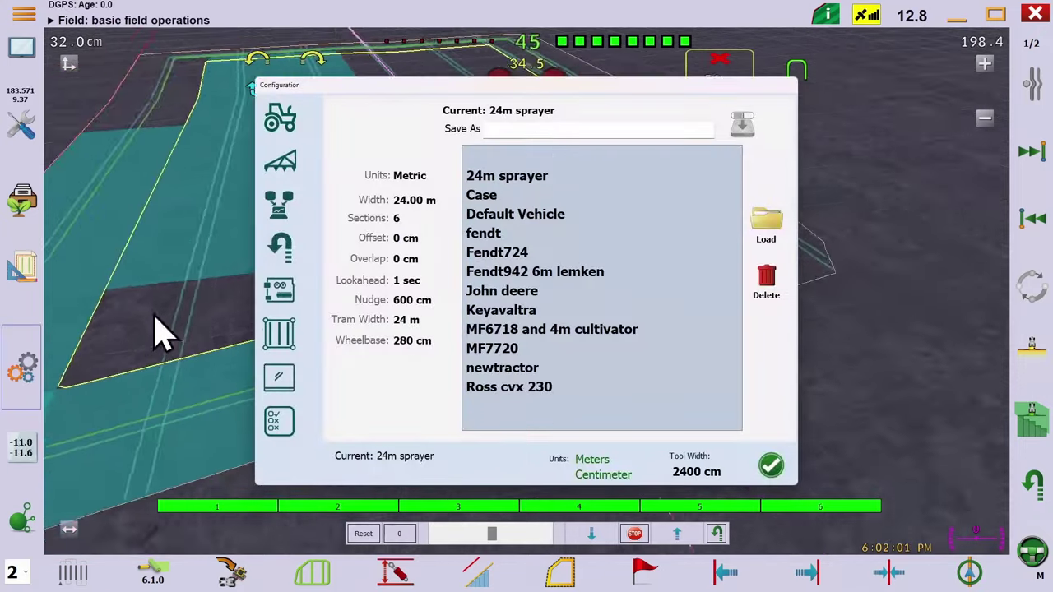
left_click(284, 247)
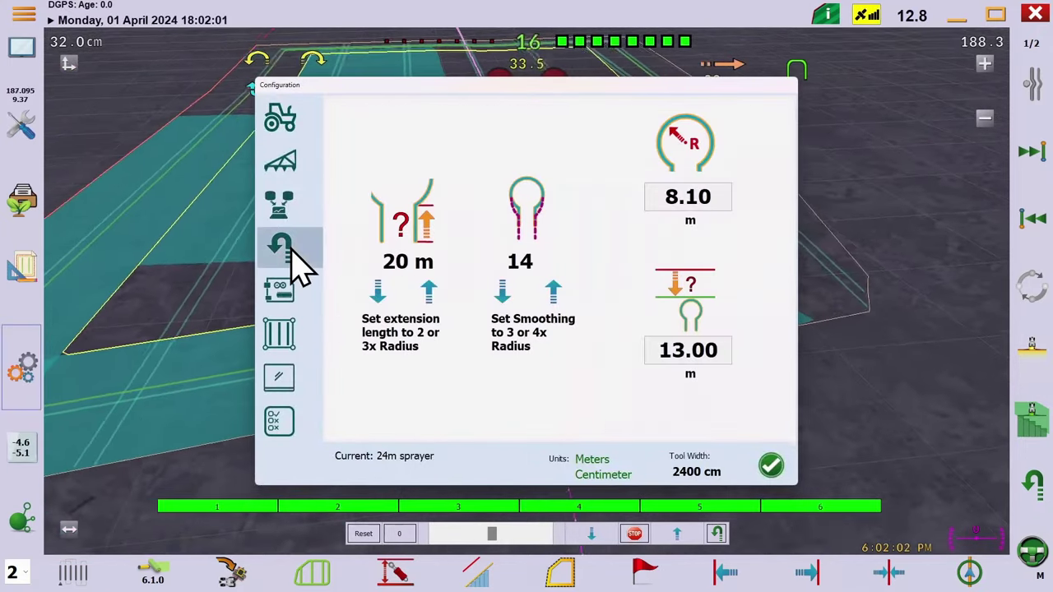
left_click(670, 352)
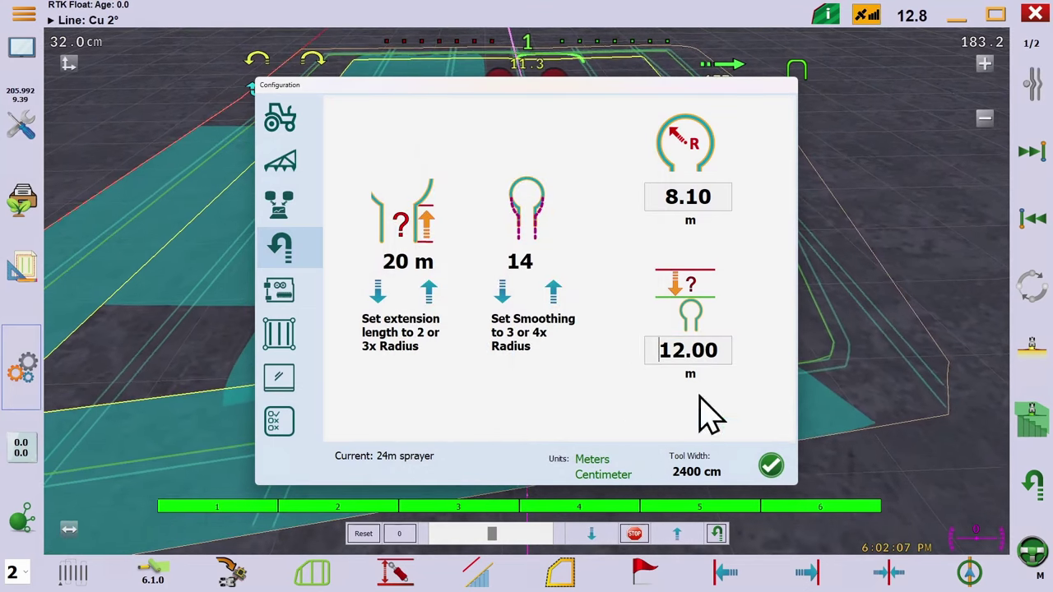
left_click(757, 478)
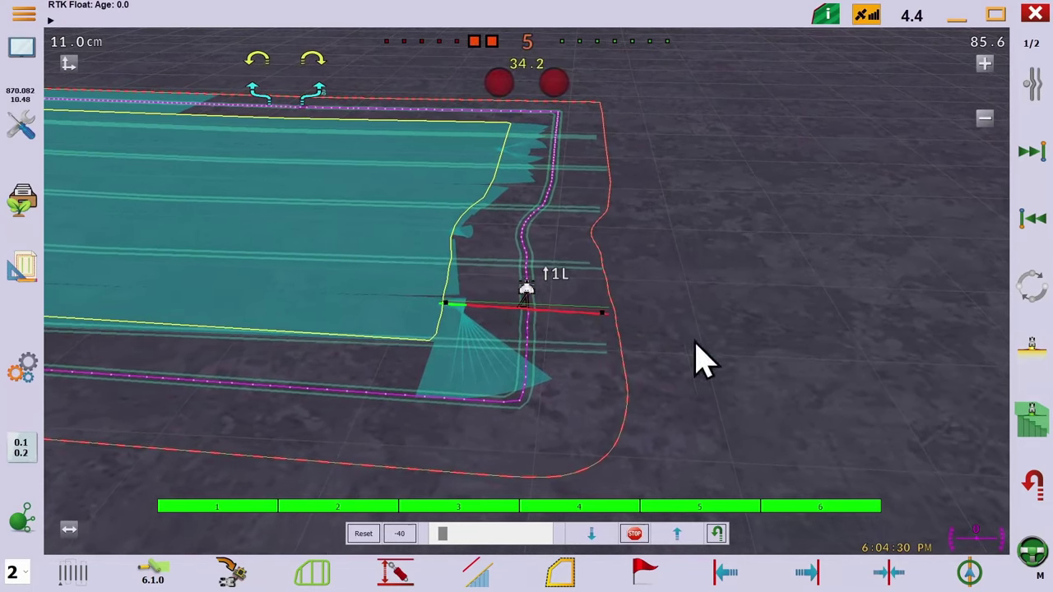
Turn the headland off in the Headland editor so its line disappears.
left_click(25, 271)
left_click(129, 362)
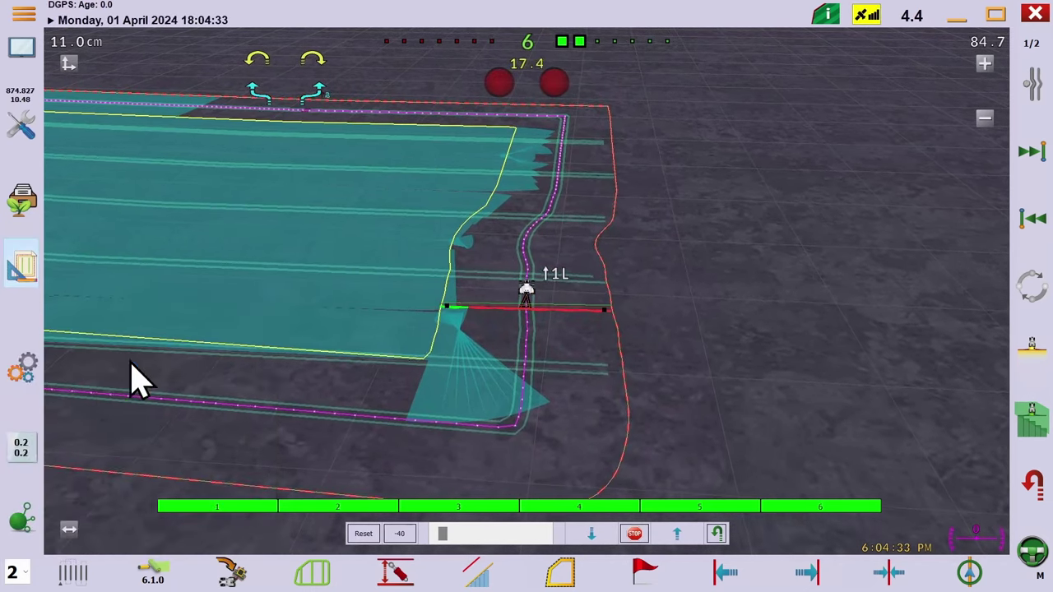
left_click(677, 462)
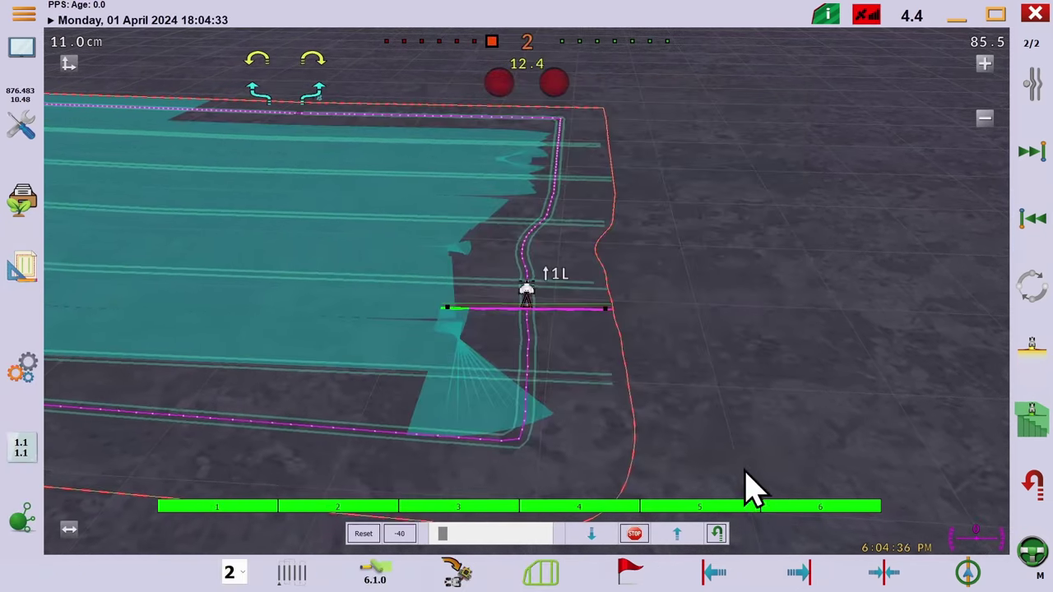